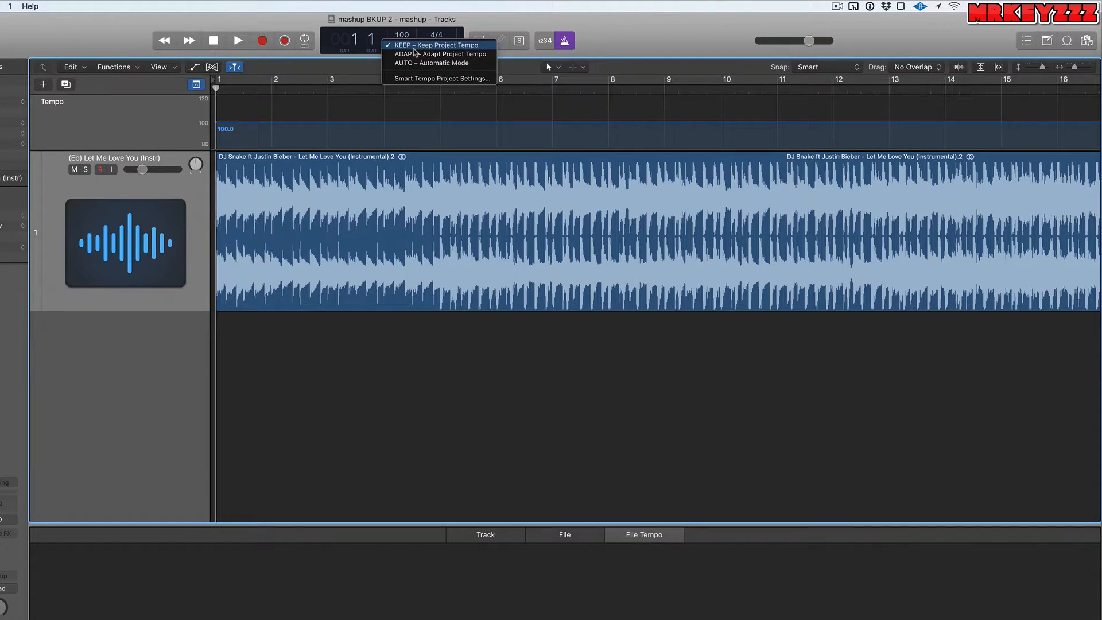
Set the project tempo mode to Keep Project Tempo
left_click(413, 48)
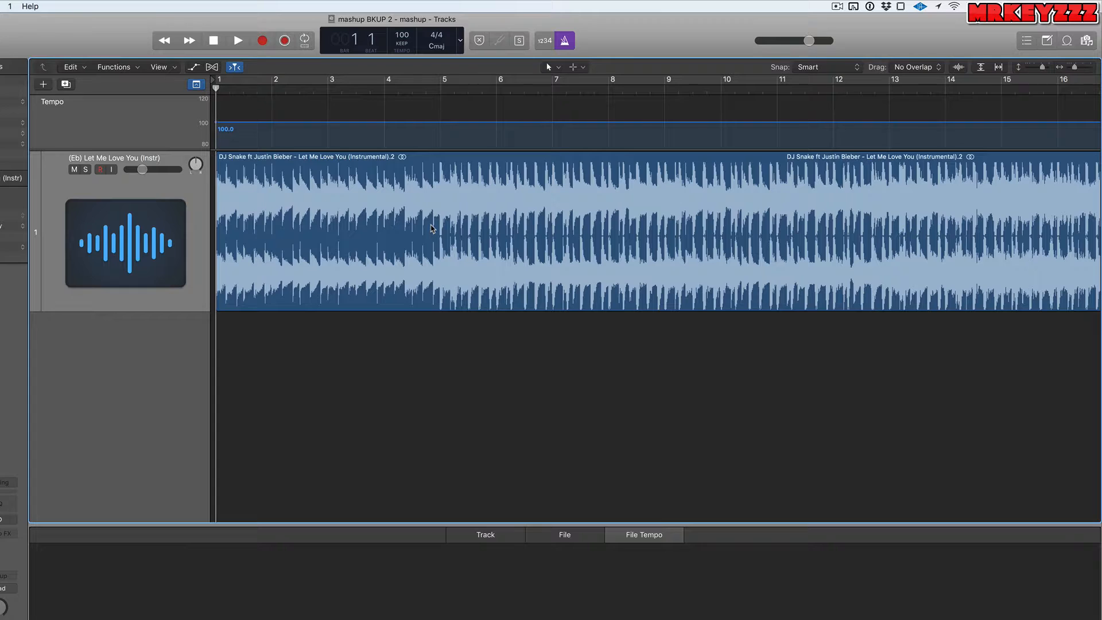
Play the instrumental from bar 4 to hear where the intro ends
left_click(439, 85)
left_click(355, 88)
left_click(387, 88)
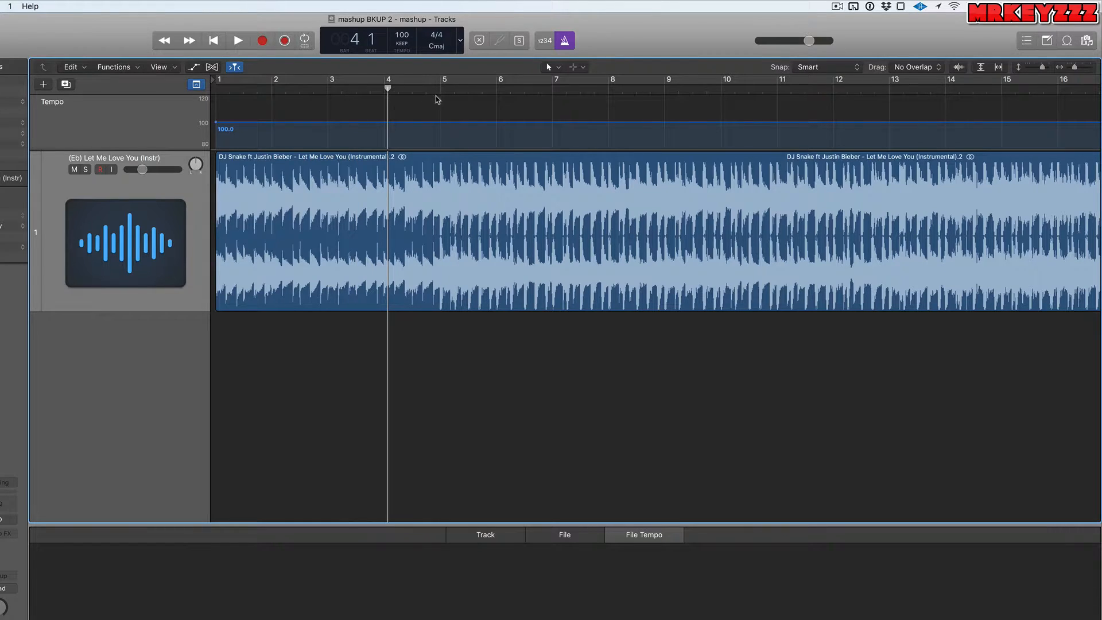
key("space")
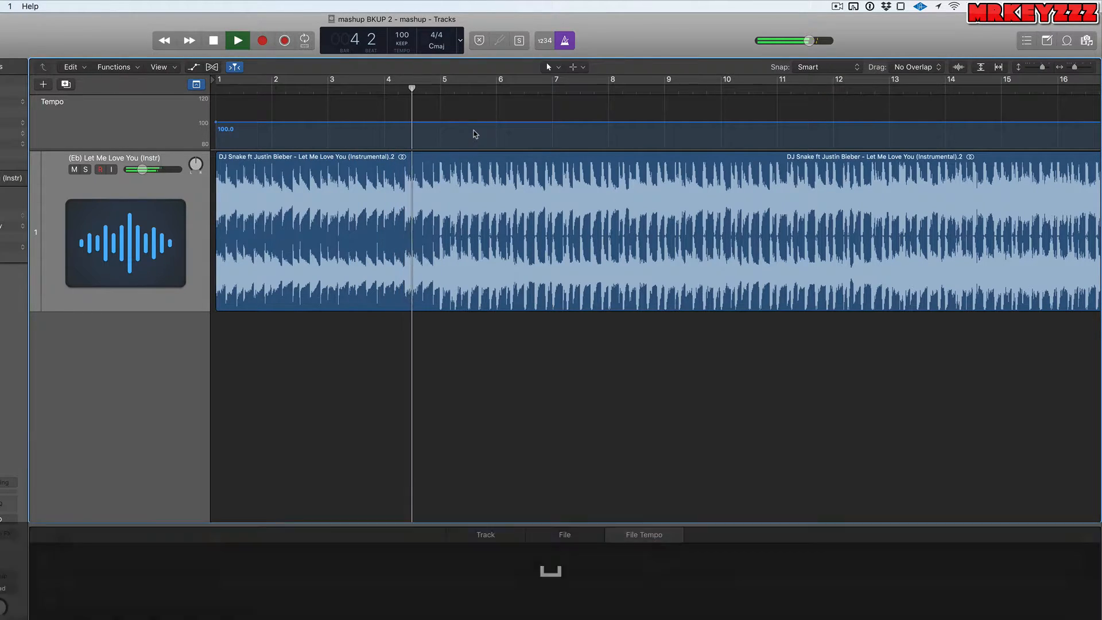
key("space")
Split the instrumental audio region at bar 5
left_click(440, 90)
left_click(496, 240)
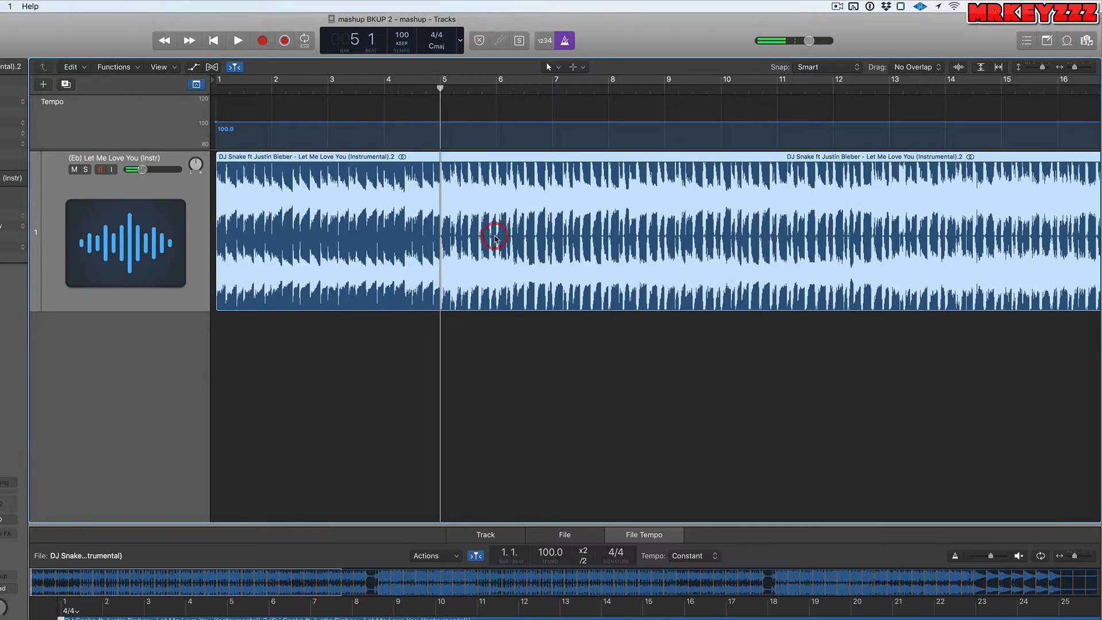
key("super+t")
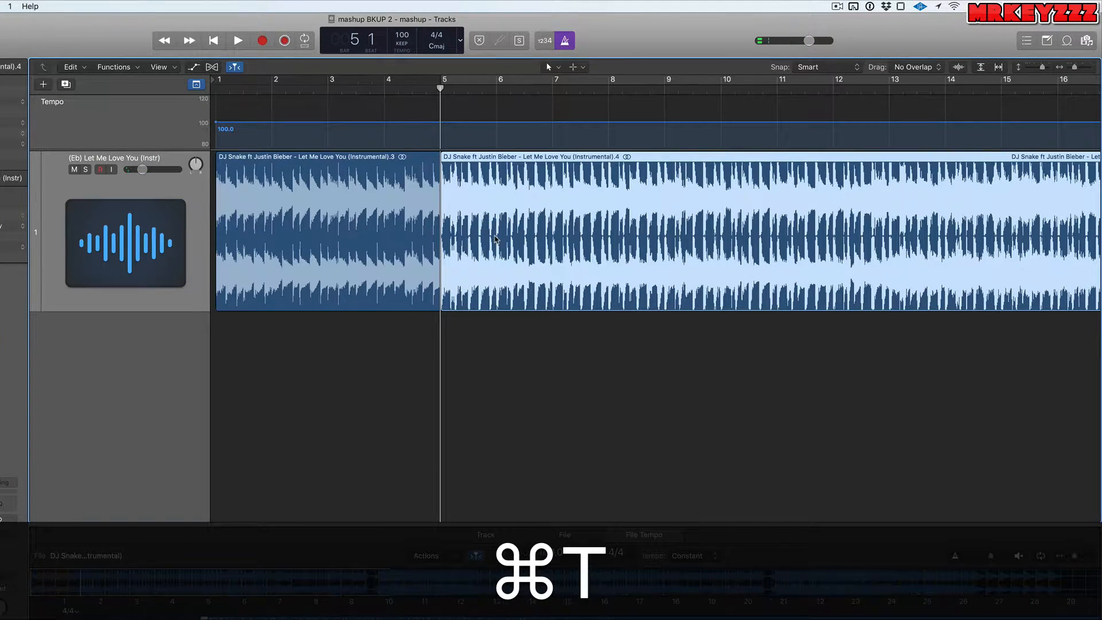
Rename the audio region before bar 5 as INTRO
left_click(369, 225)
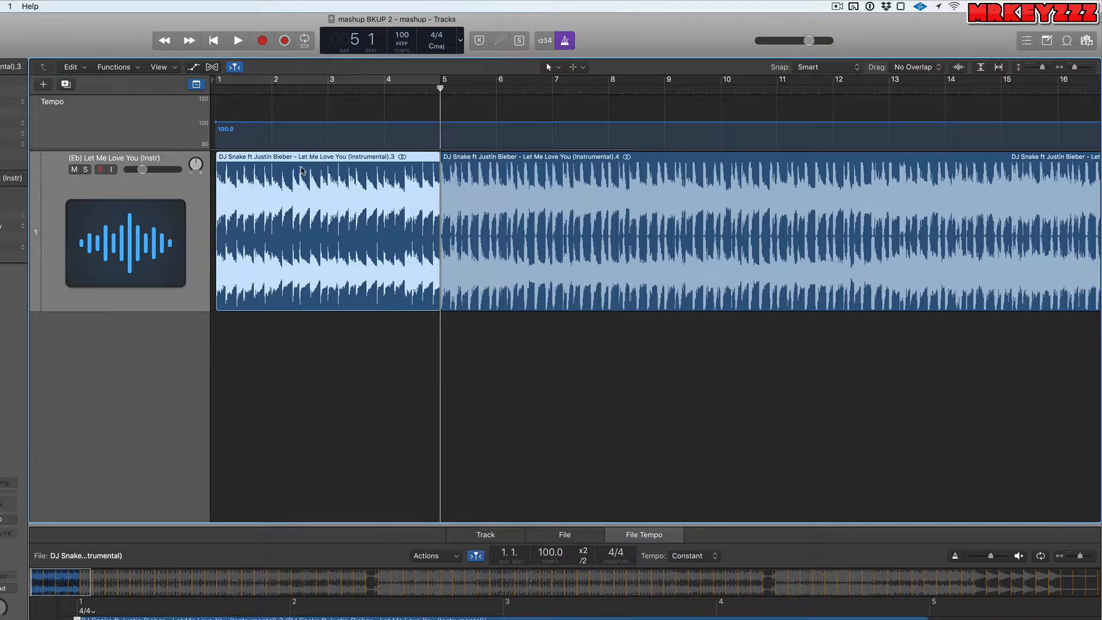
key("shift+n")
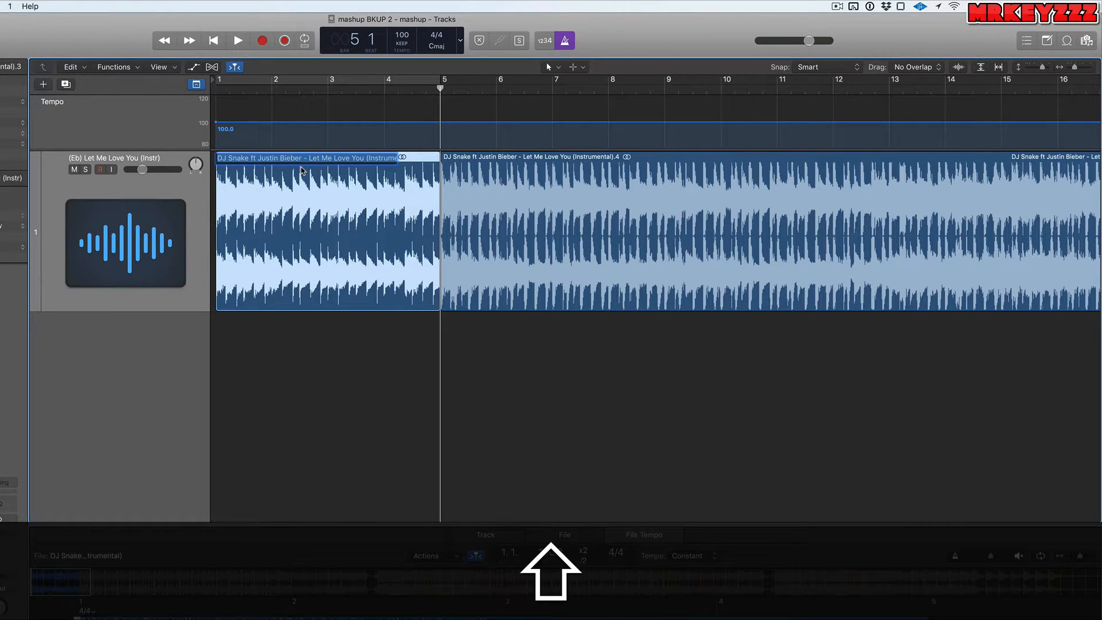
type("INTRO")
key("Return")
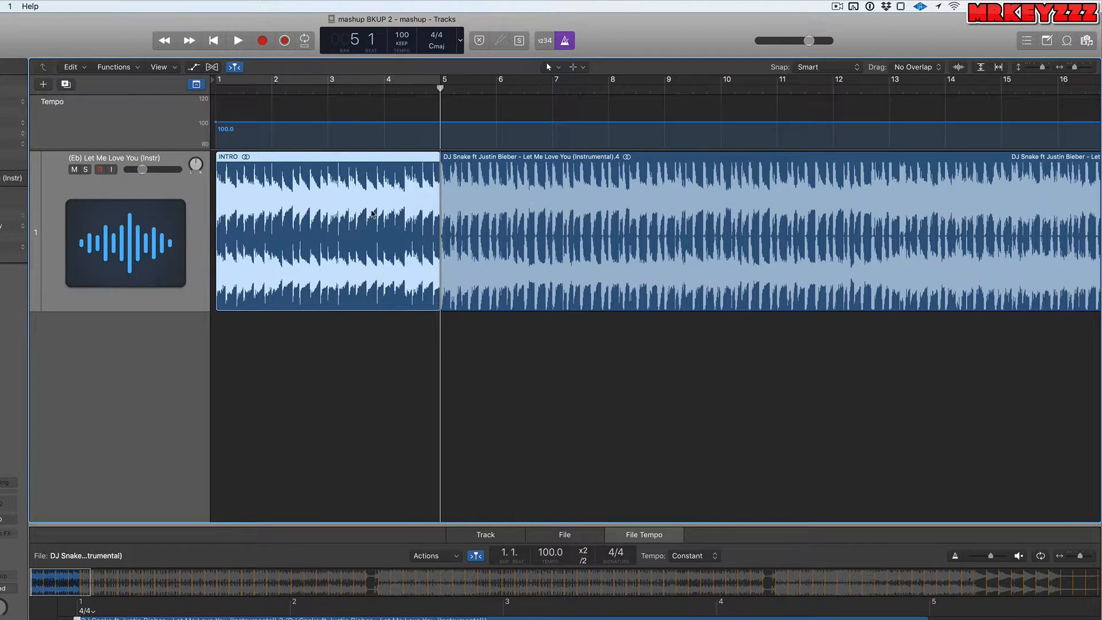
Undo the region rename and the split at bar 5
key("ctrl+z")
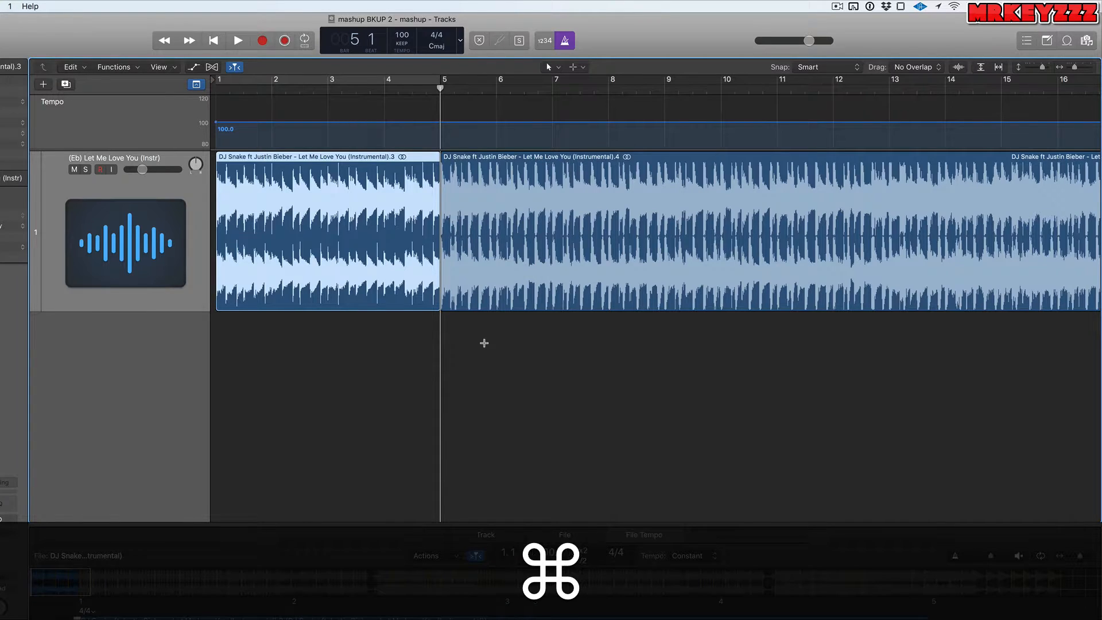
key("super+z")
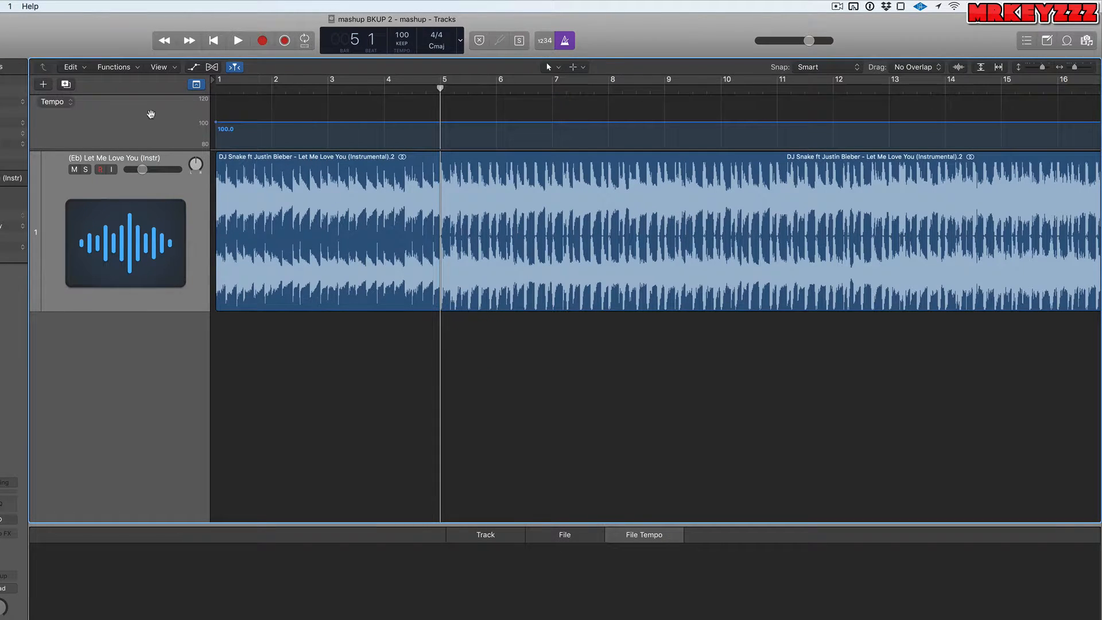
Show the Marker global track and hide the Tempo global track
right_click(134, 113)
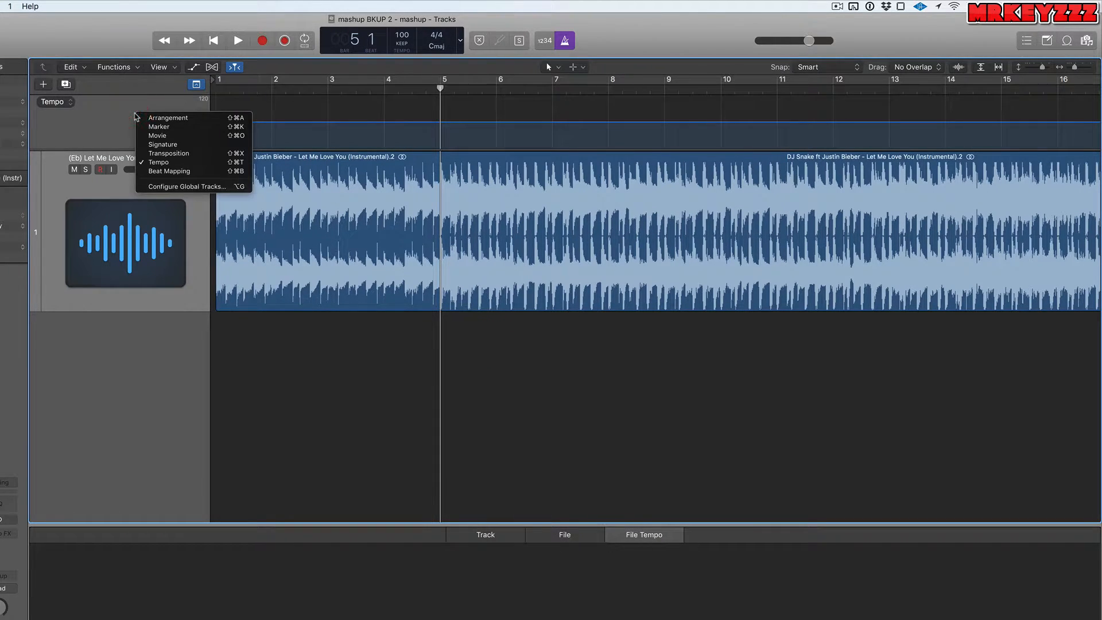
left_click(163, 128)
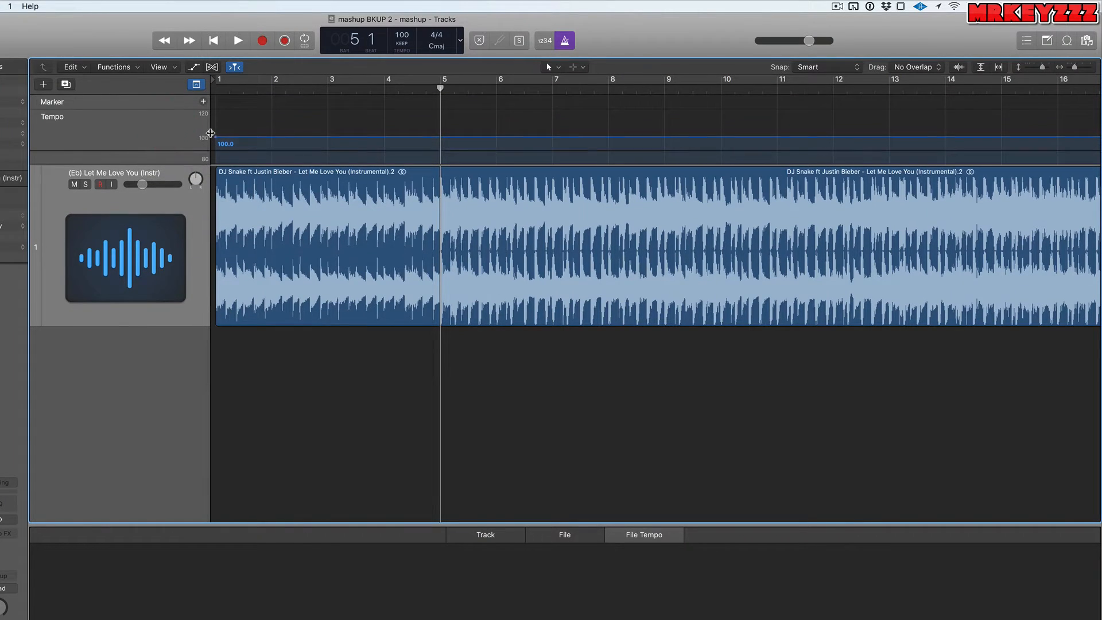
right_click(128, 107)
left_click(122, 34)
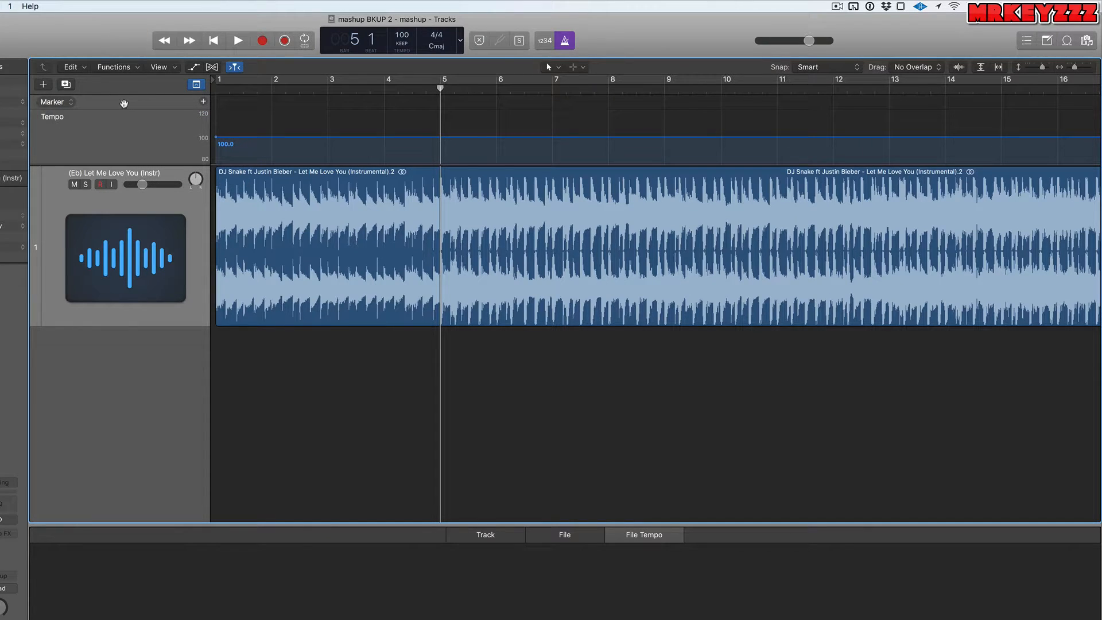
right_click(124, 103)
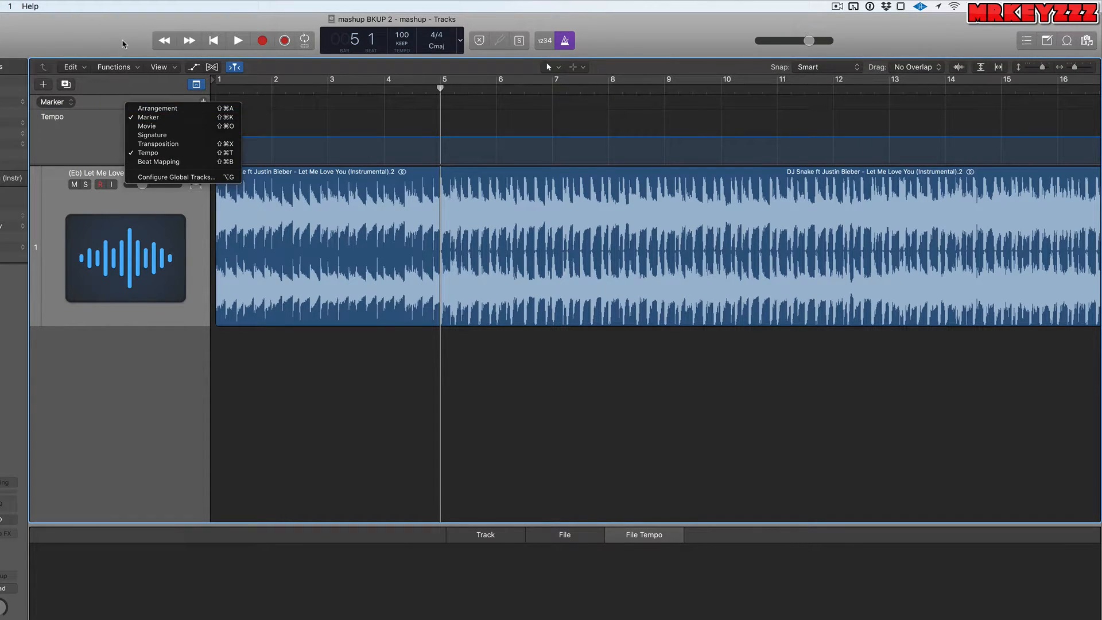
left_click(122, 41)
left_click(71, 118)
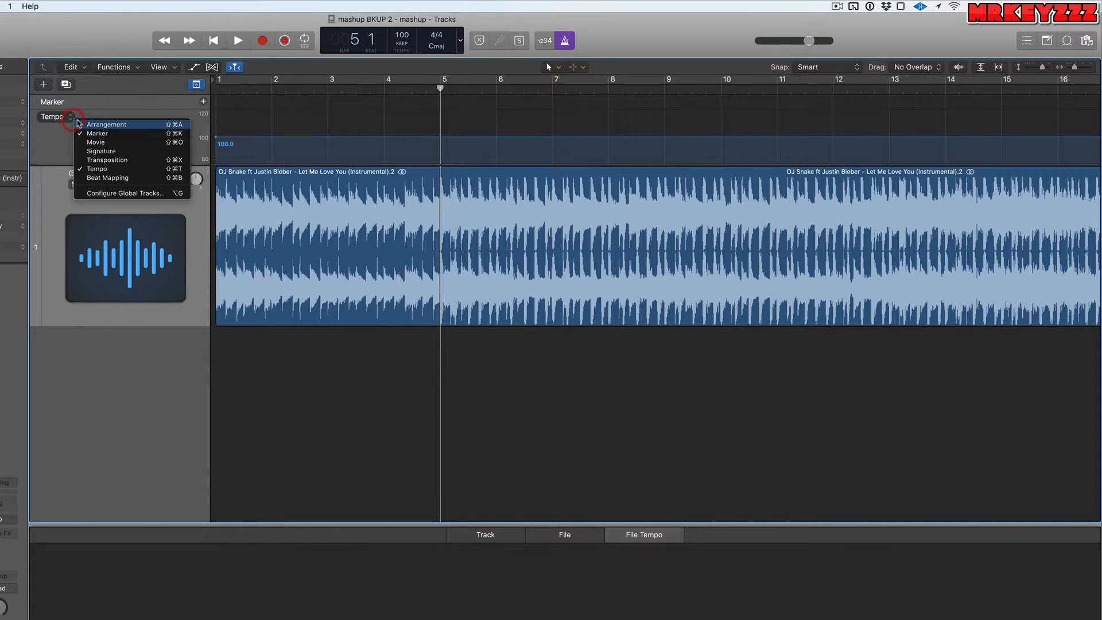
left_click(107, 170)
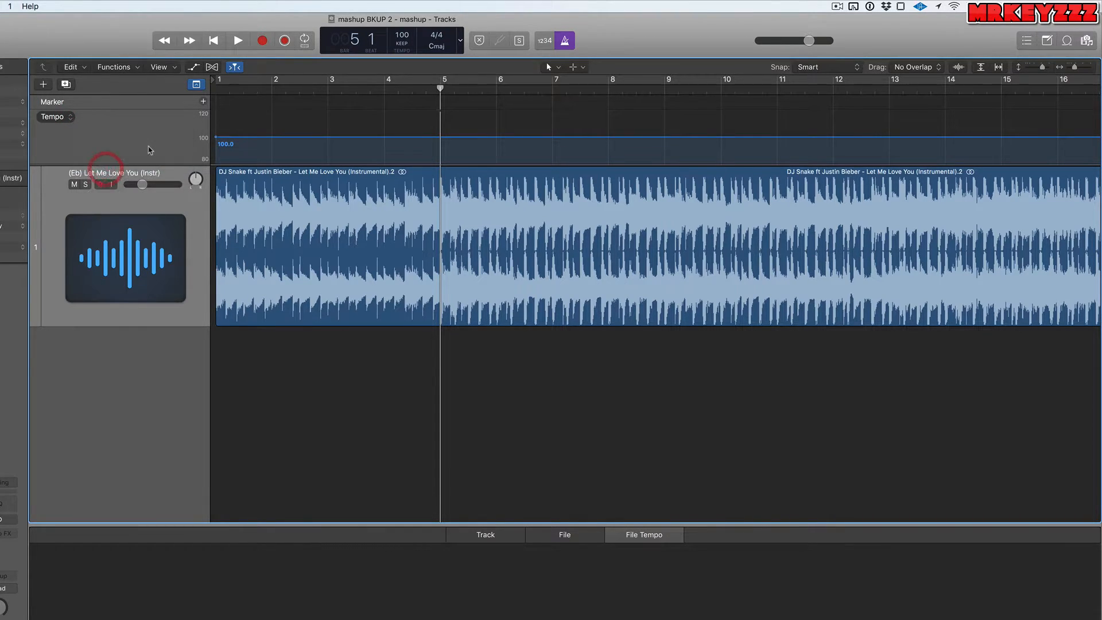
Add a marker at bar 1 and name it INTRO
key("Return")
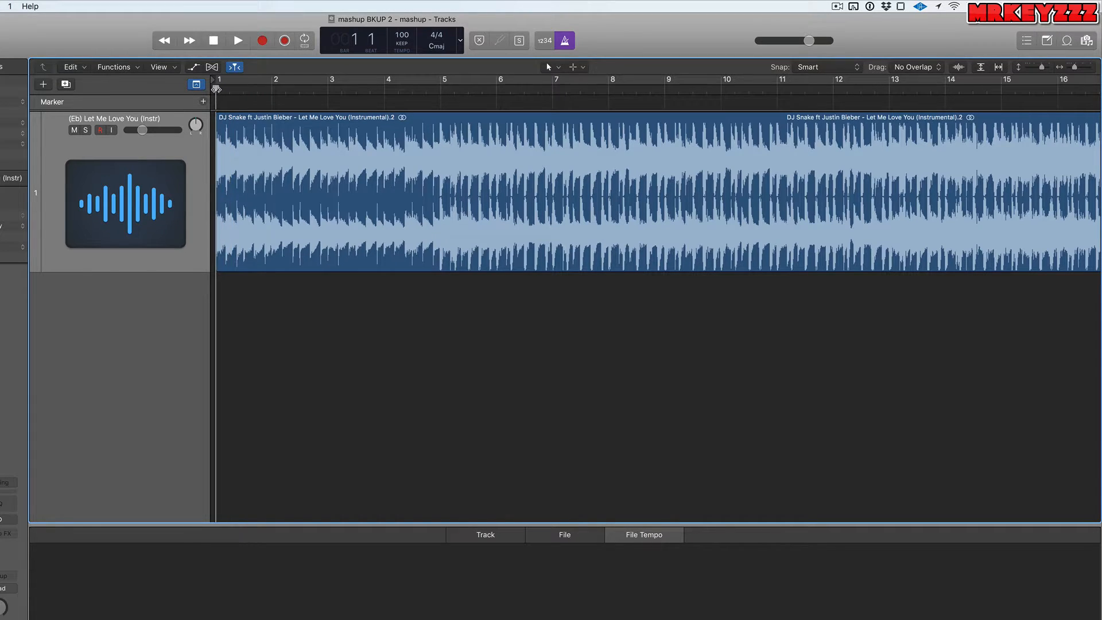
left_click(202, 102)
double_click(253, 101)
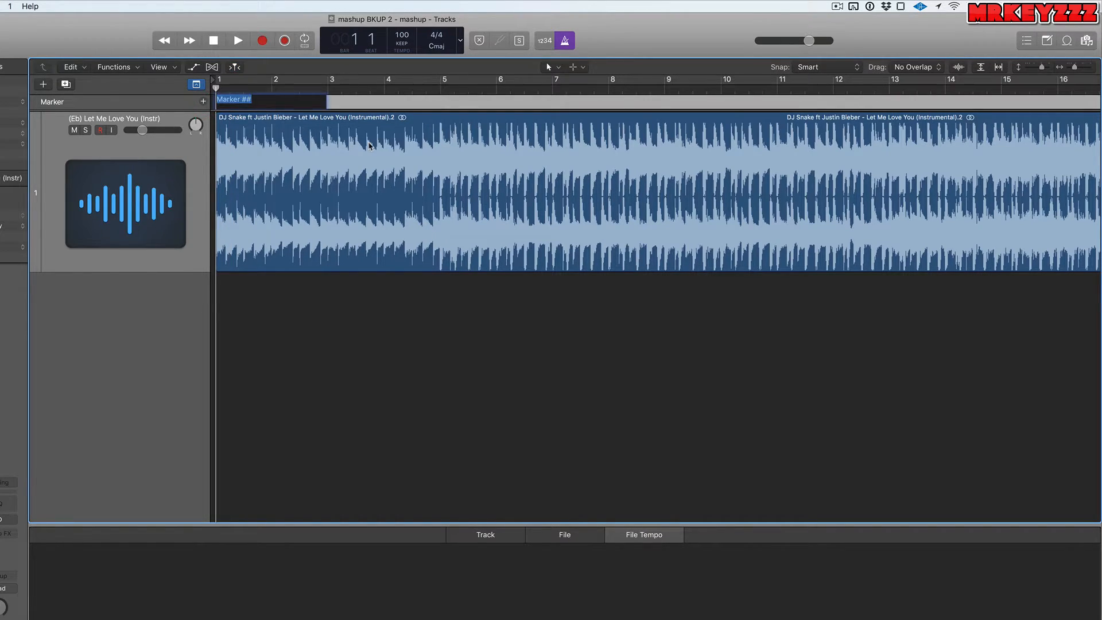
type("INTRO")
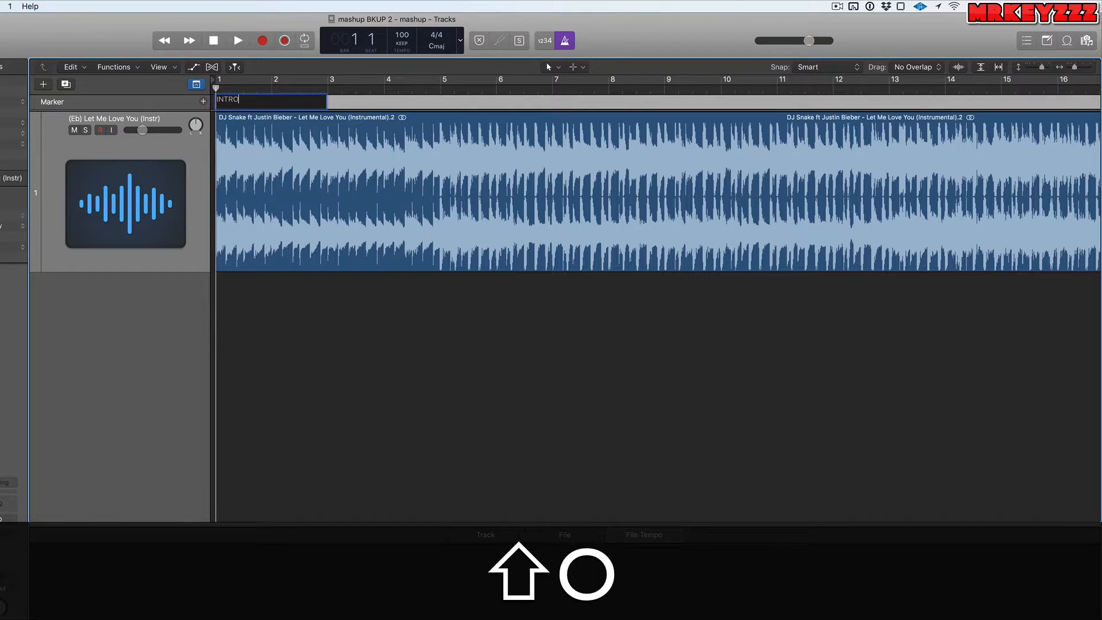
key("shift+Return")
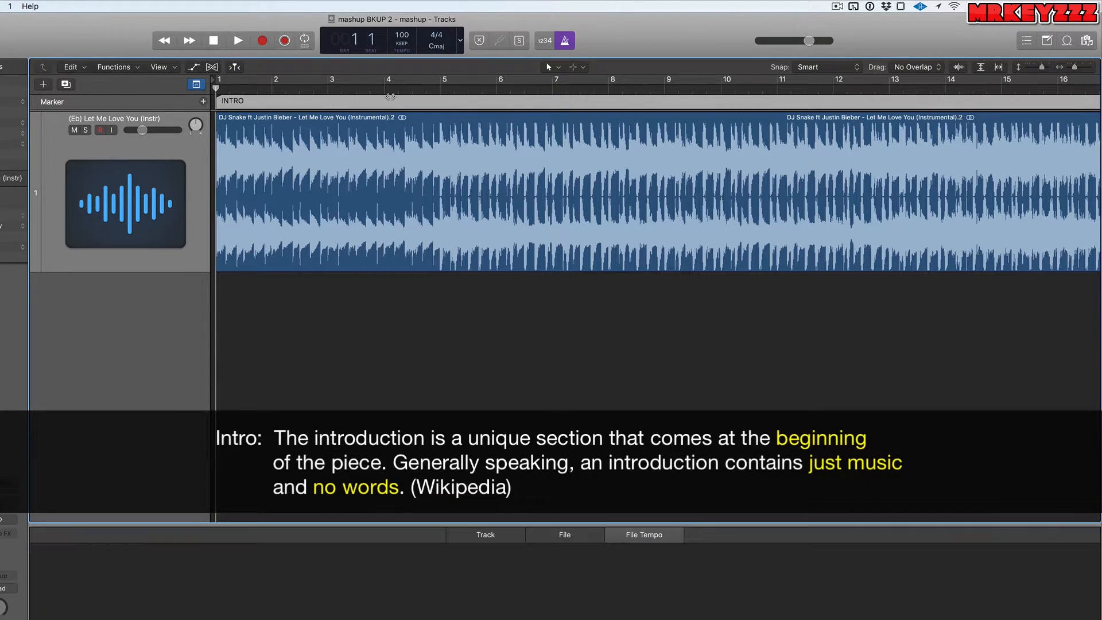
Add a marker at bar 5 and name it VERSE
left_click(449, 87)
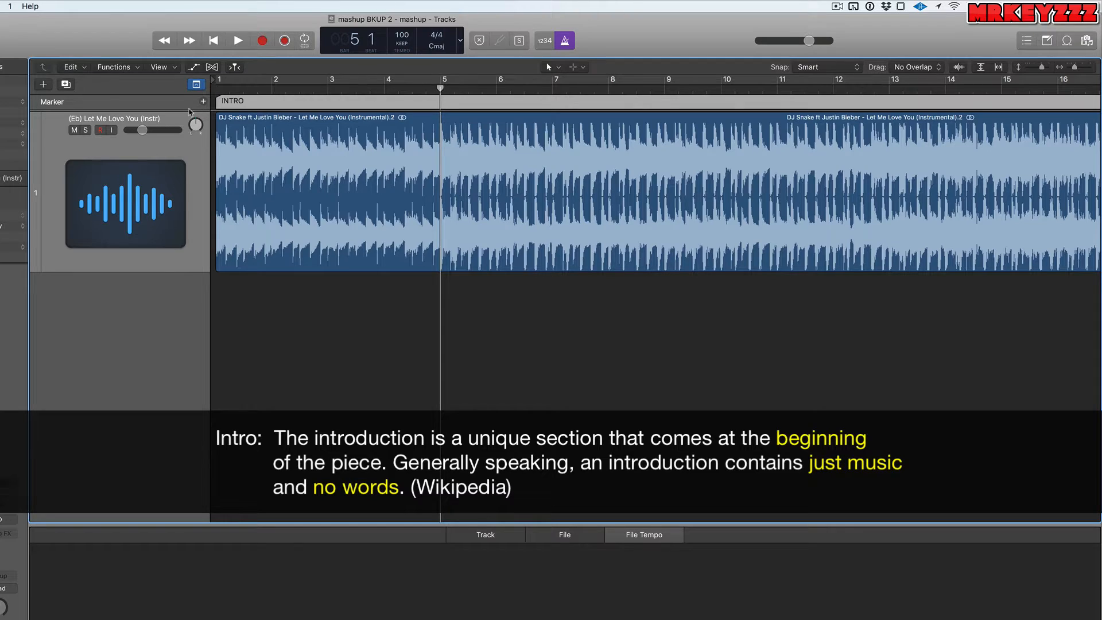
left_click(203, 101)
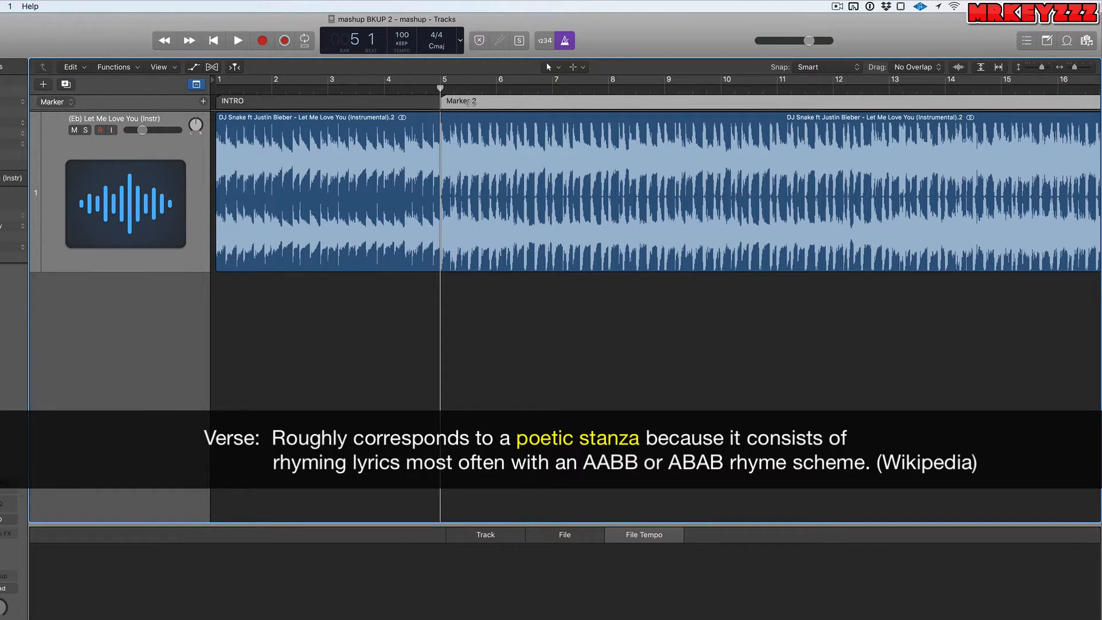
double_click(470, 102)
type("VERSE")
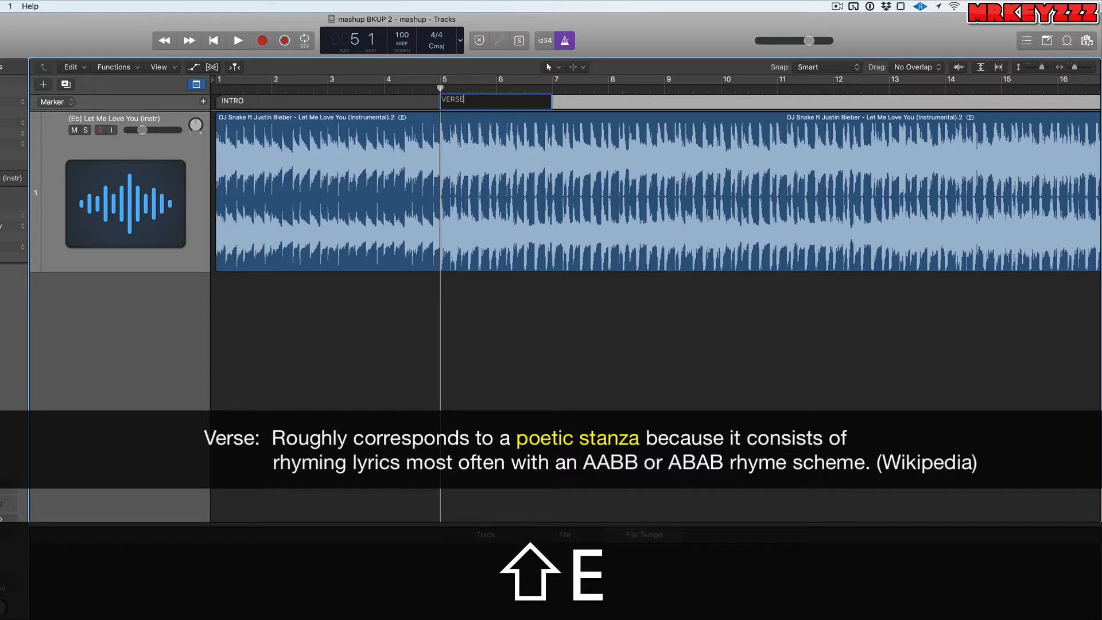
key("shift+Return")
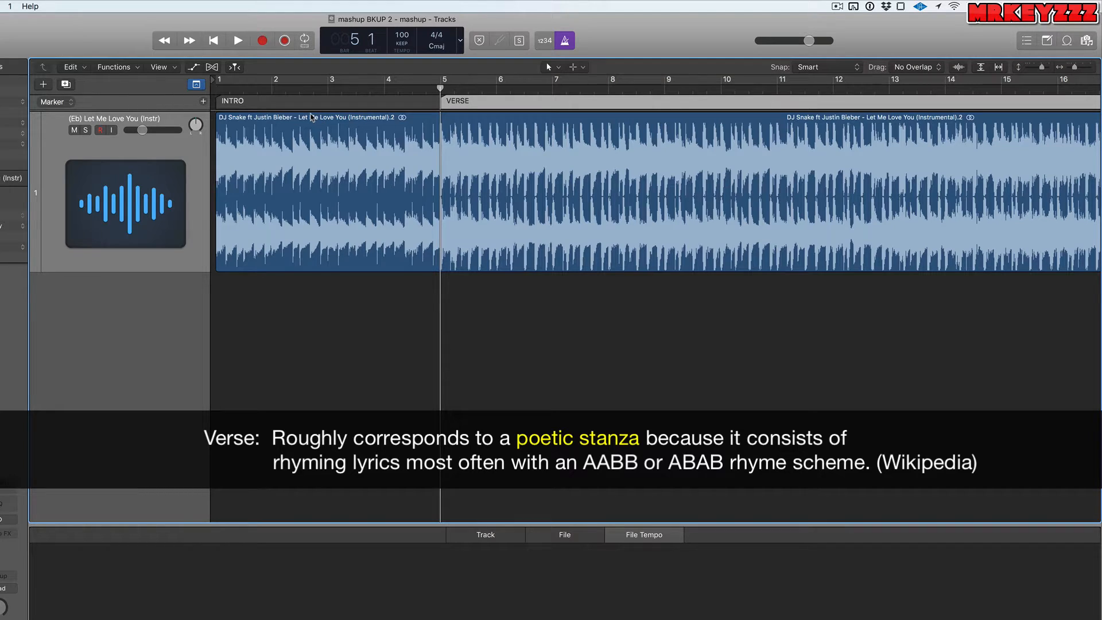
Play the instrumental from bar 12 to hear where the verse ends
scroll(310, 117, "right", 5)
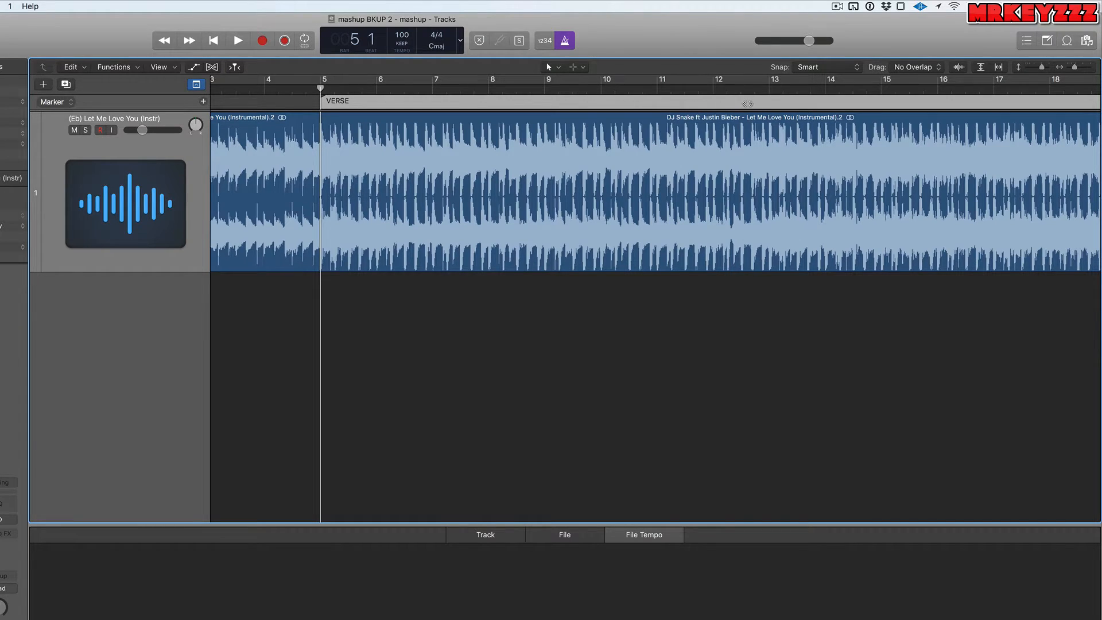
left_click(713, 88)
key("space")
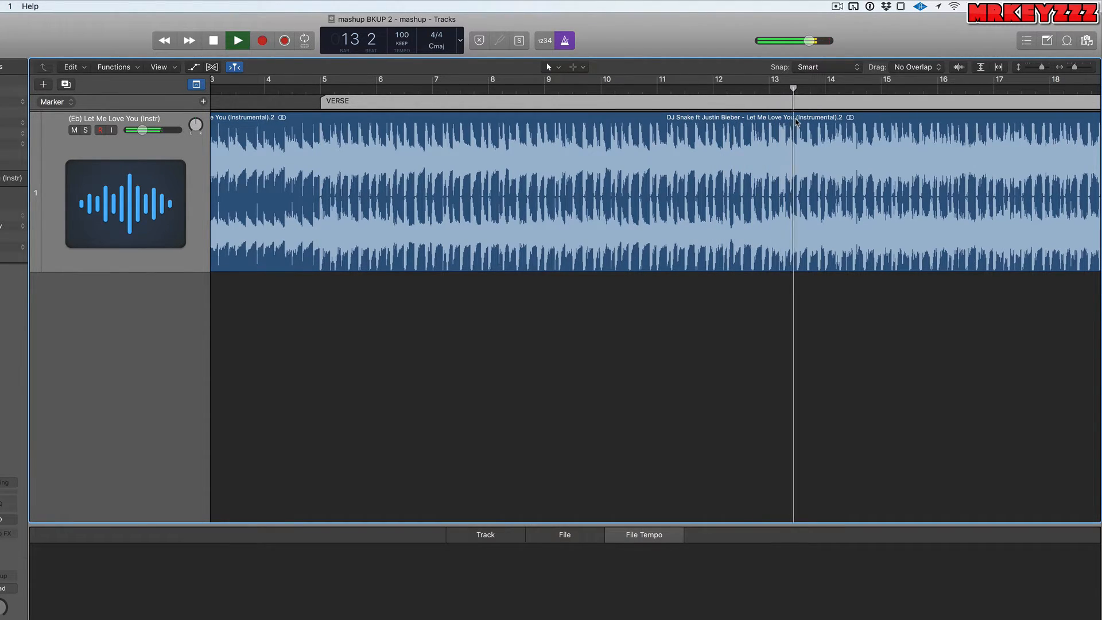
key("space")
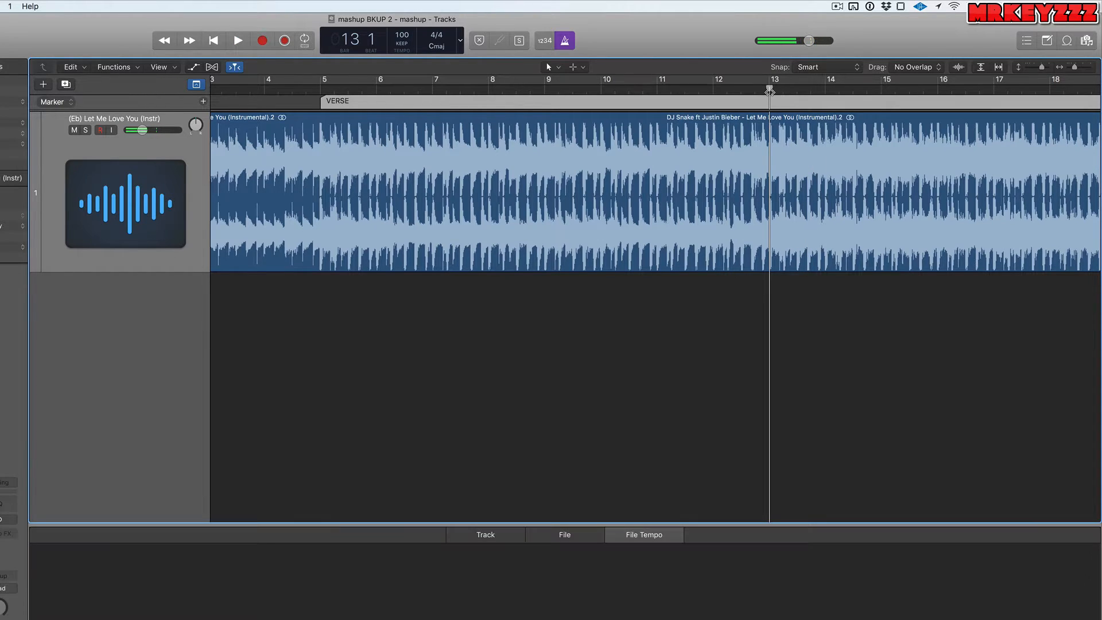
Add a marker at bar 13 and name it PRE-CHORUS
left_click(203, 101)
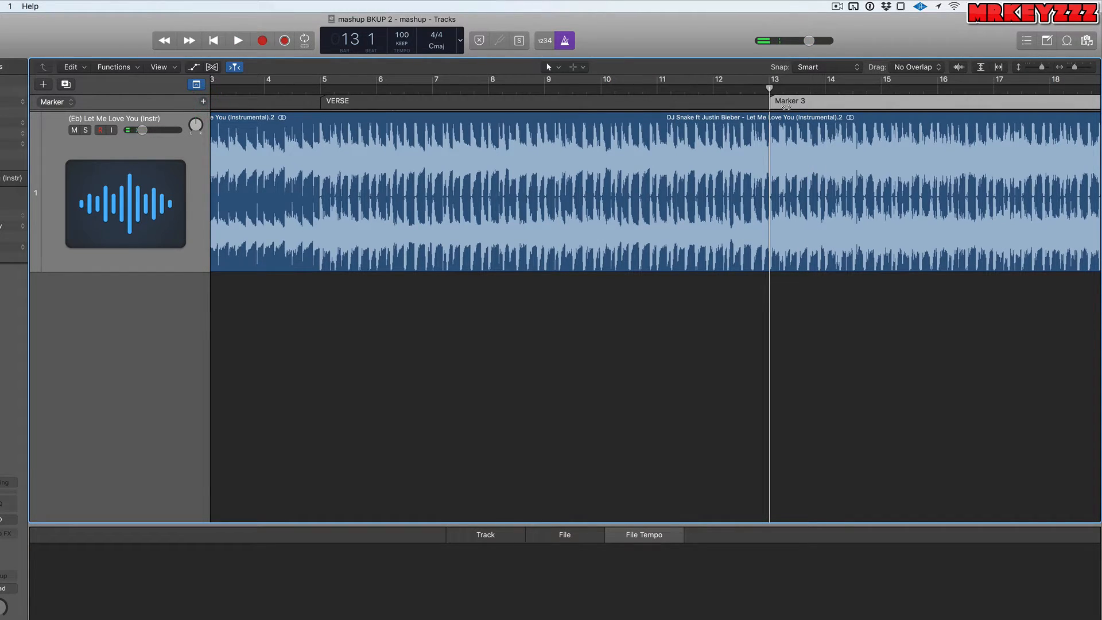
double_click(787, 102)
type("PRE")
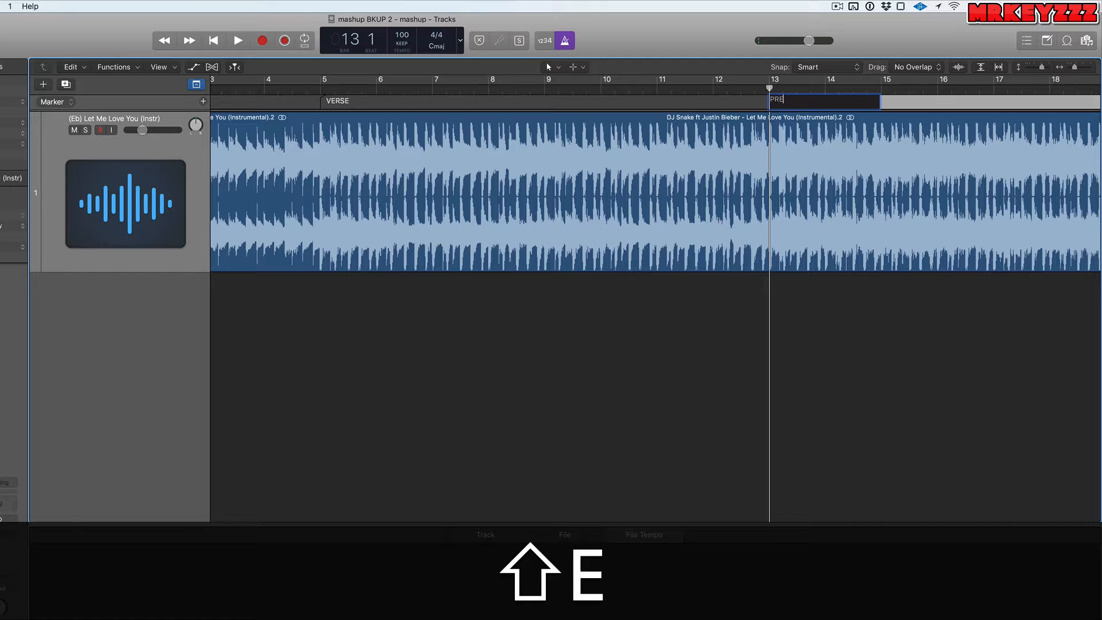
type("-CHORUS")
key("shift+Return")
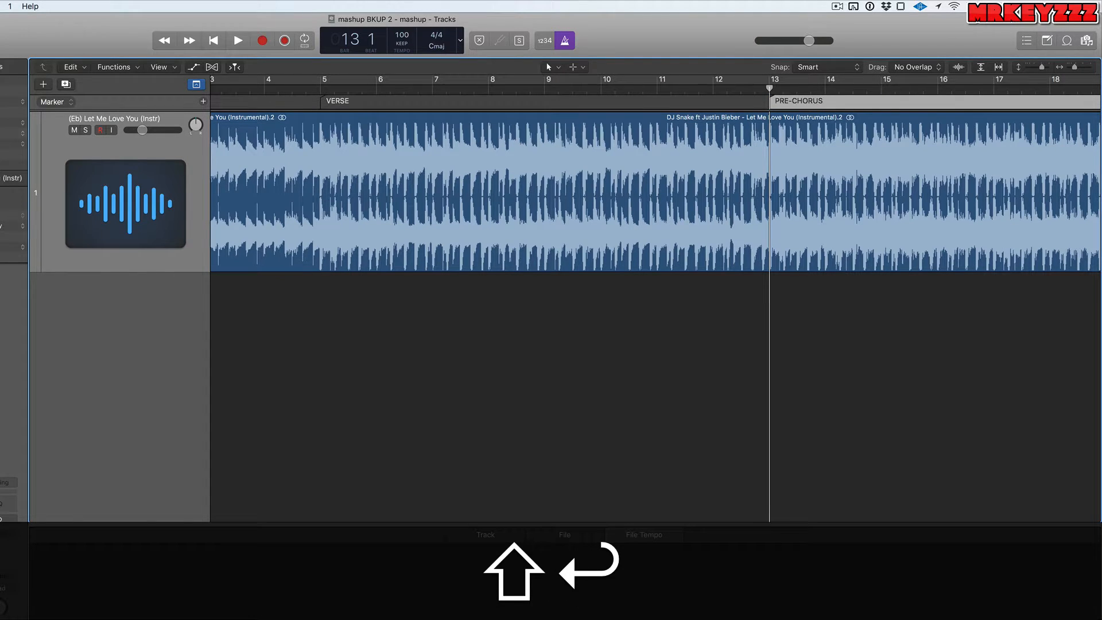
Play the instrumental onward from bar 13 to listen to the pre-chorus section
scroll(564, 136, "right", 10)
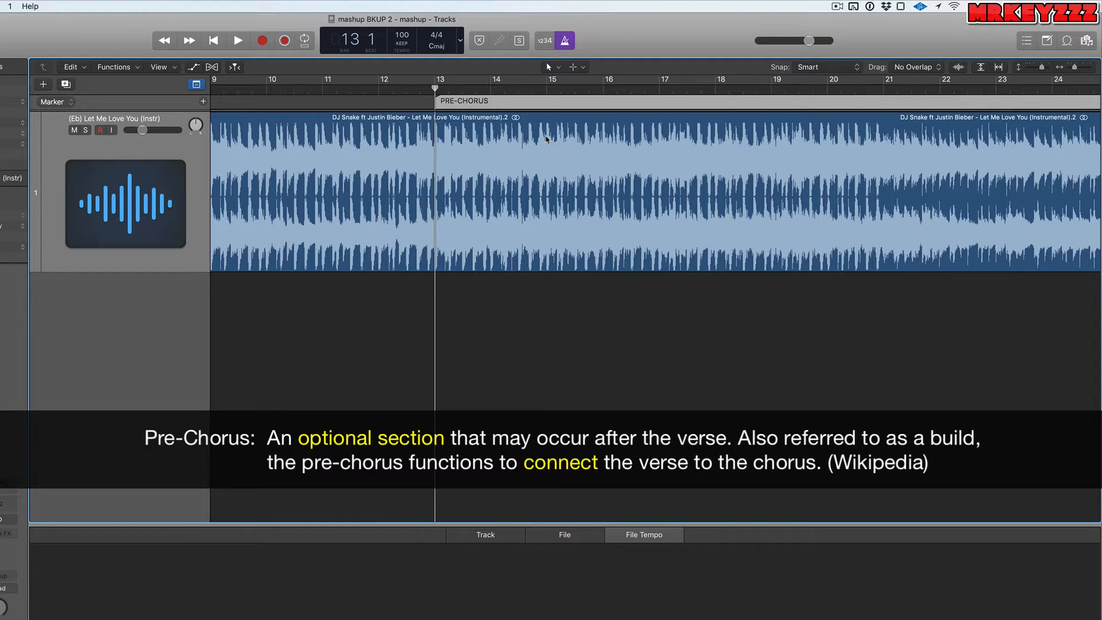
key("space")
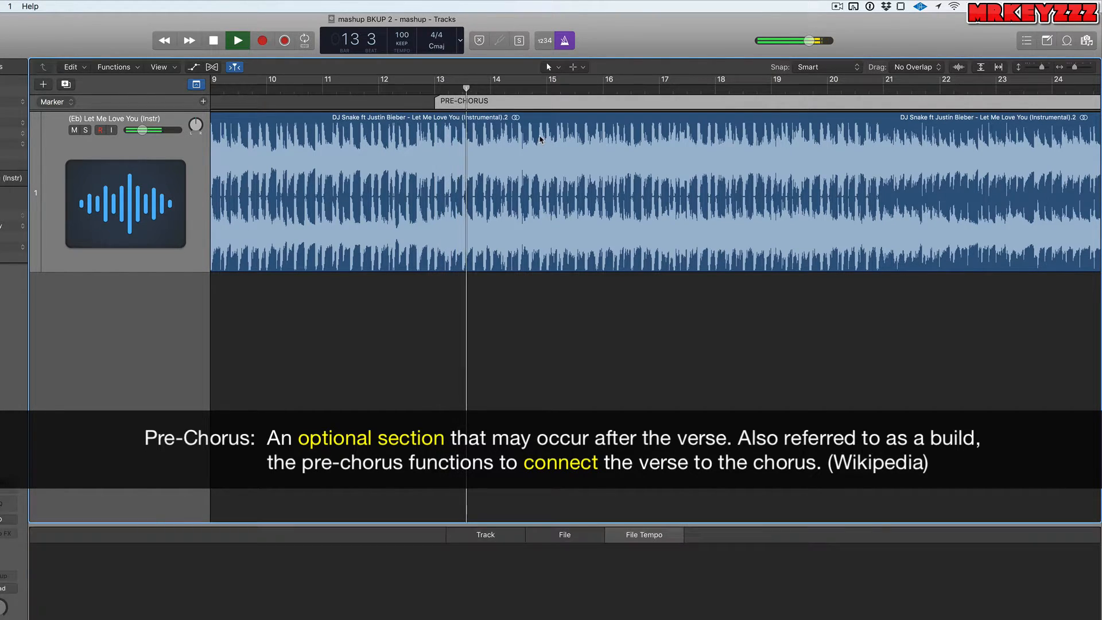
key("space")
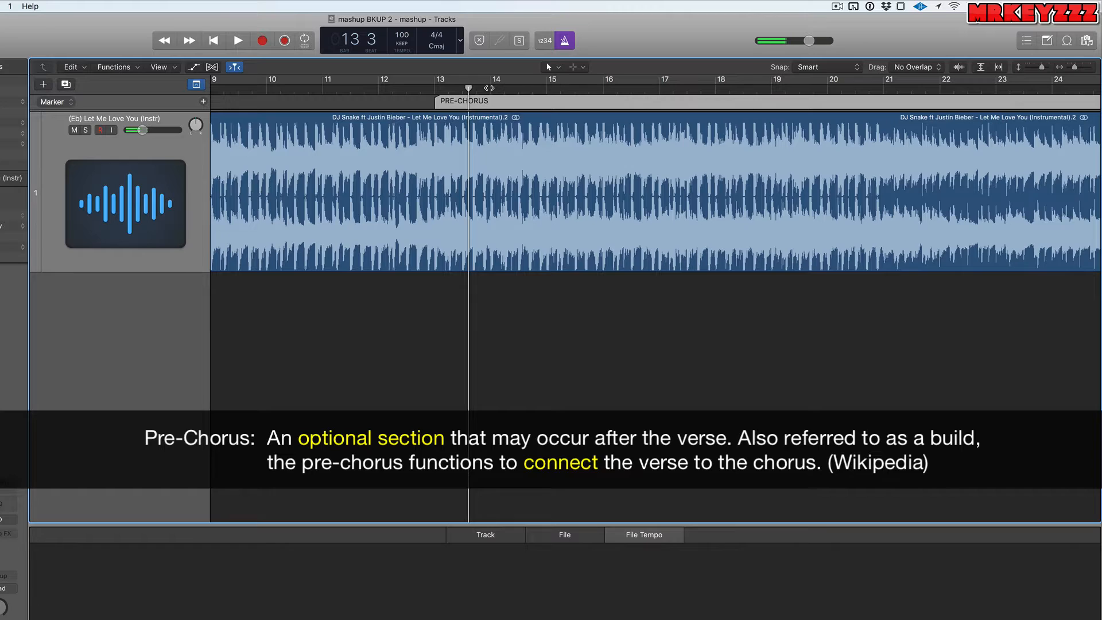
key("space")
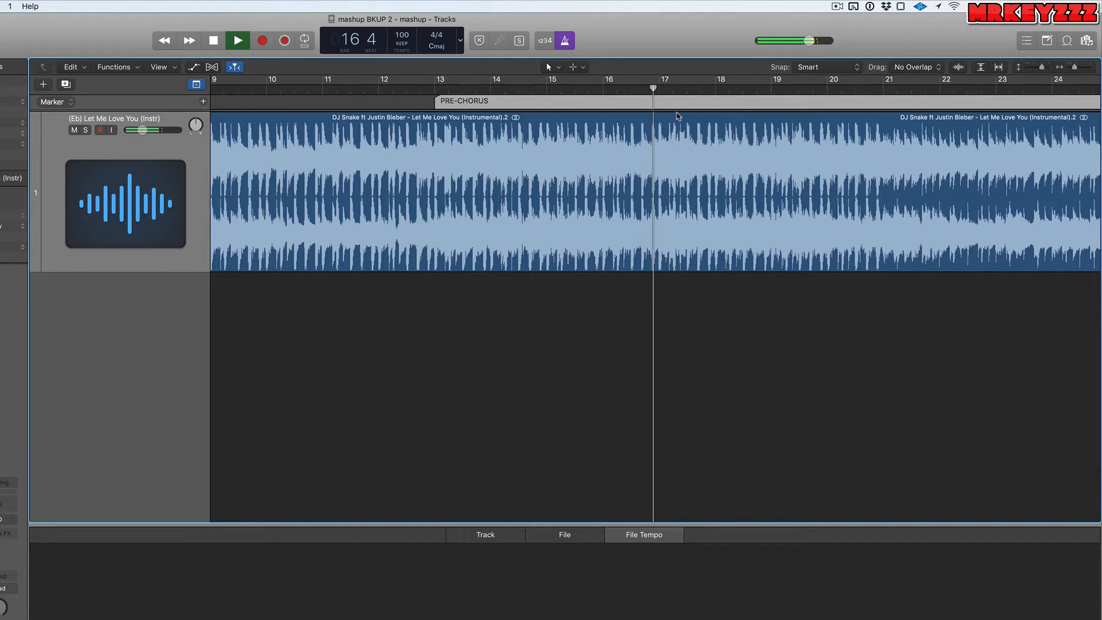
key("space")
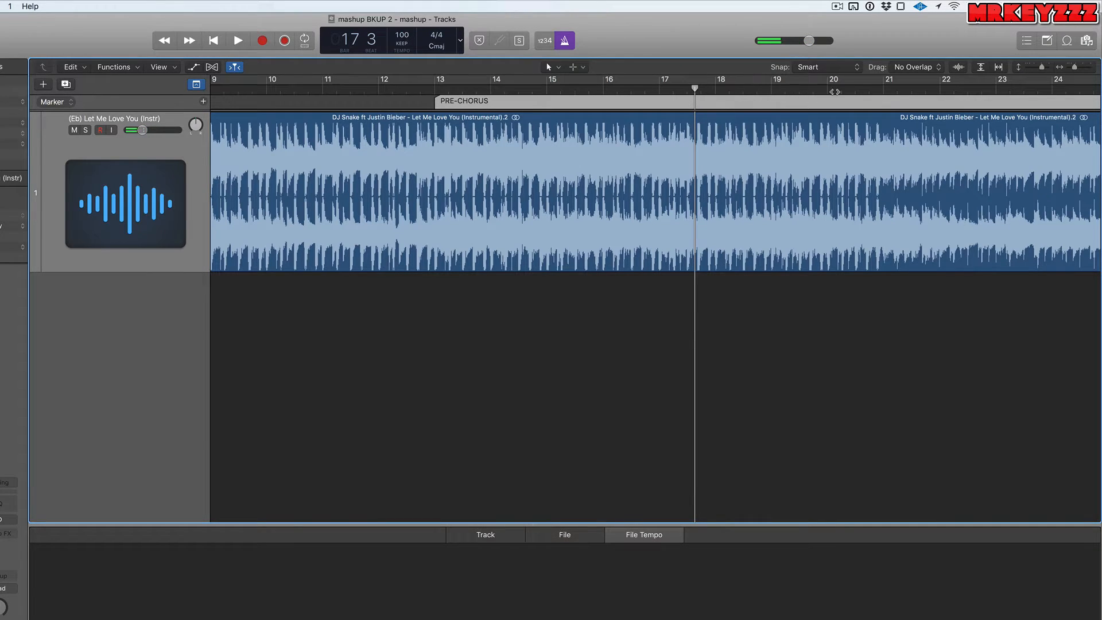
Play the instrumental from bar 20 to hear where the pre-chorus ends
left_click(882, 88)
left_click(828, 89)
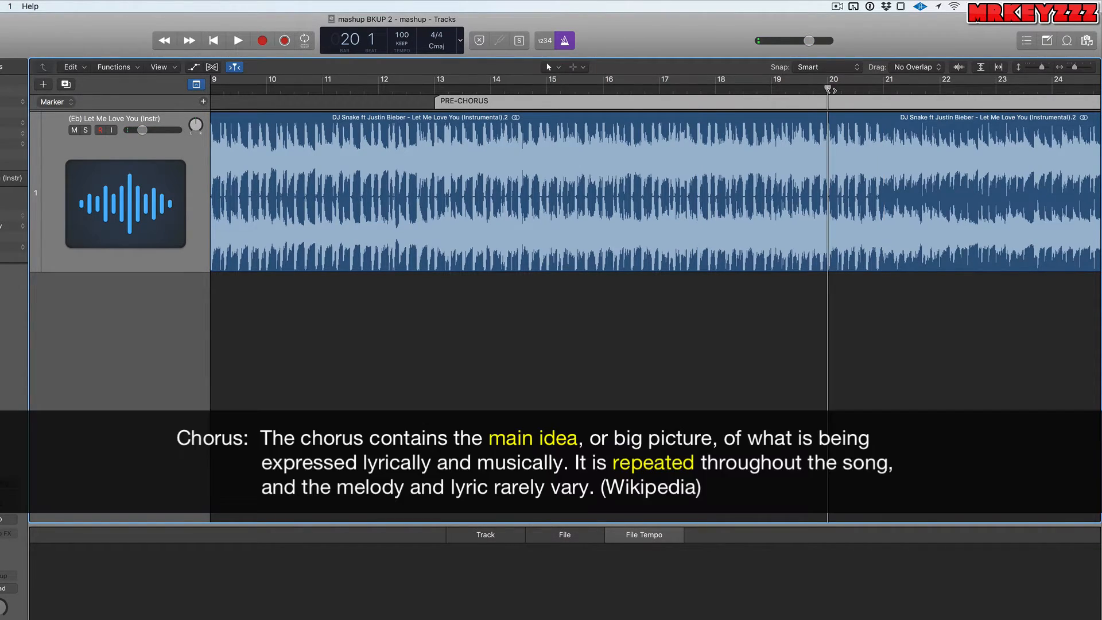
key("space")
scroll(830, 90, "right", 3)
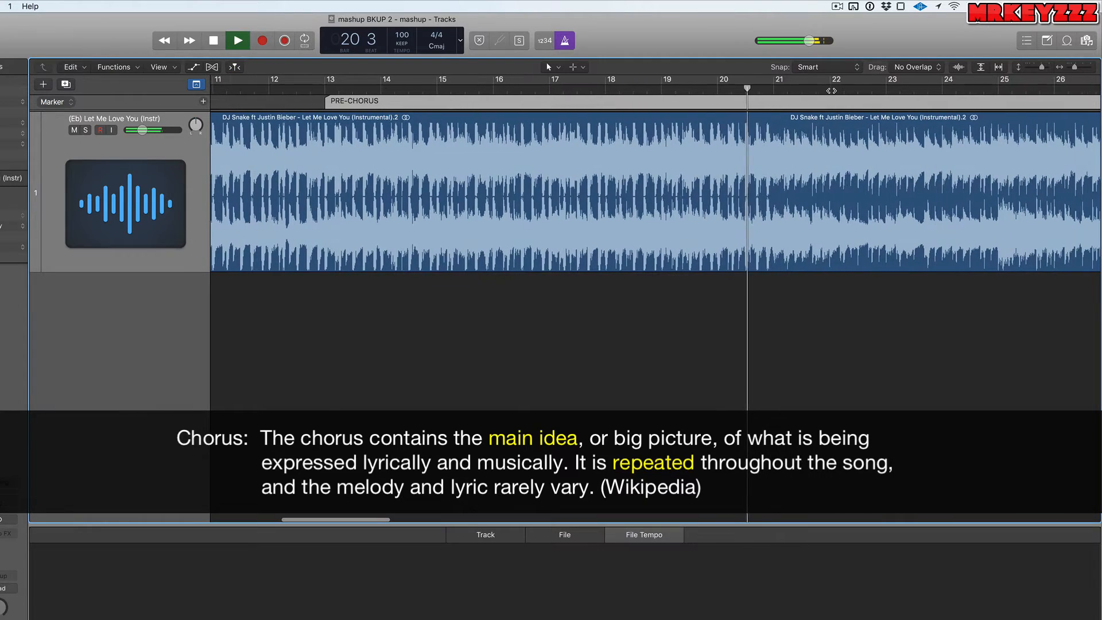
key("space")
Add a marker at bar 21 and name it CHORUS
left_click(774, 90)
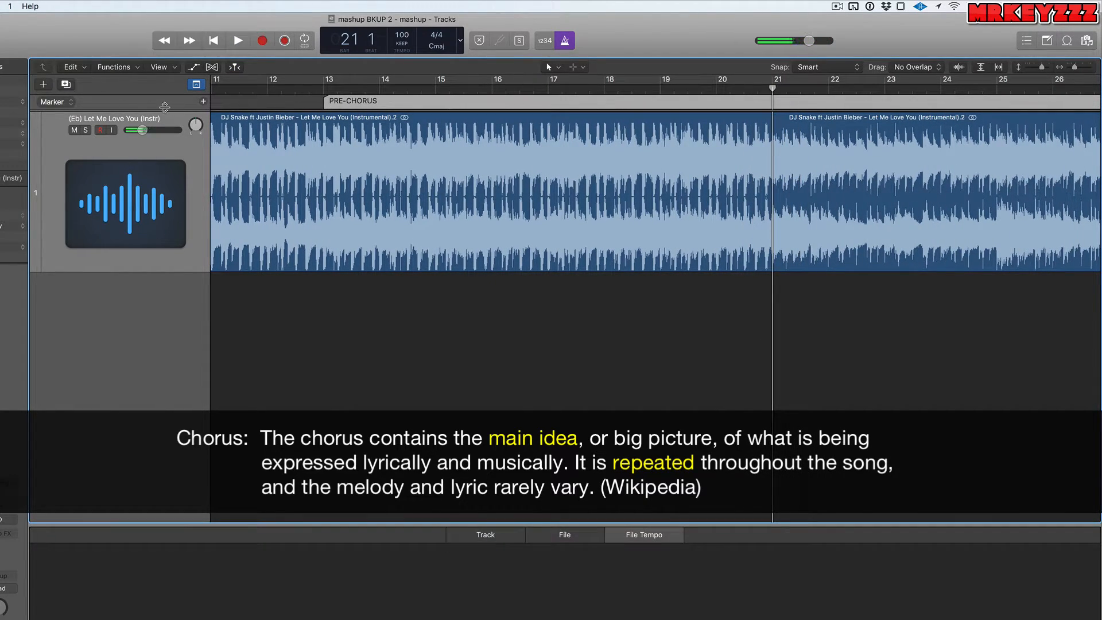
left_click(202, 101)
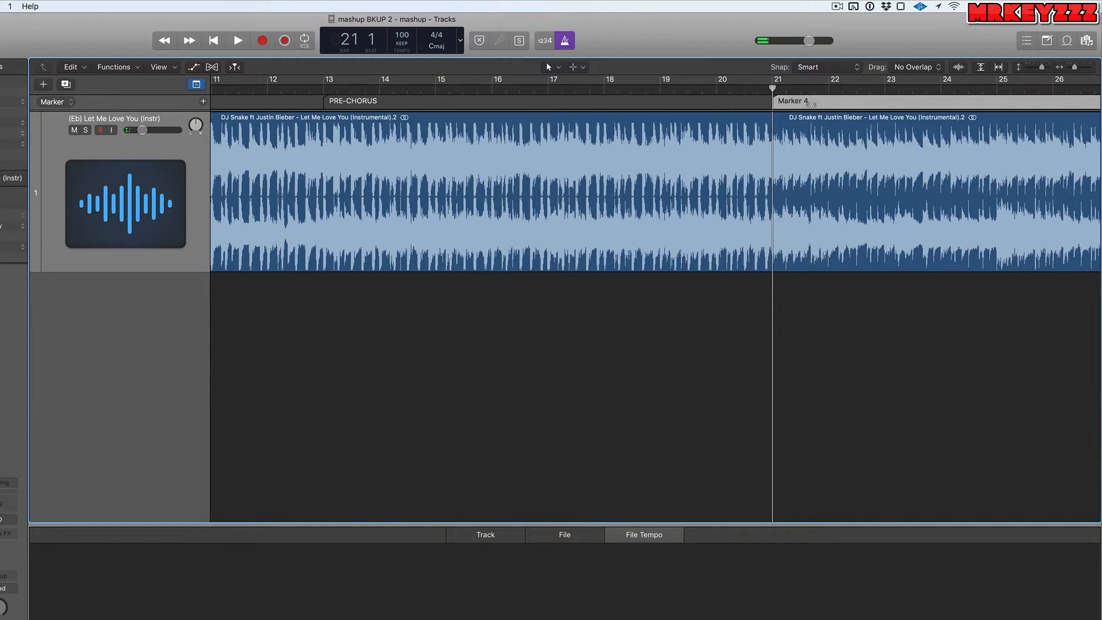
double_click(811, 101)
type("CHORUS")
key("Return")
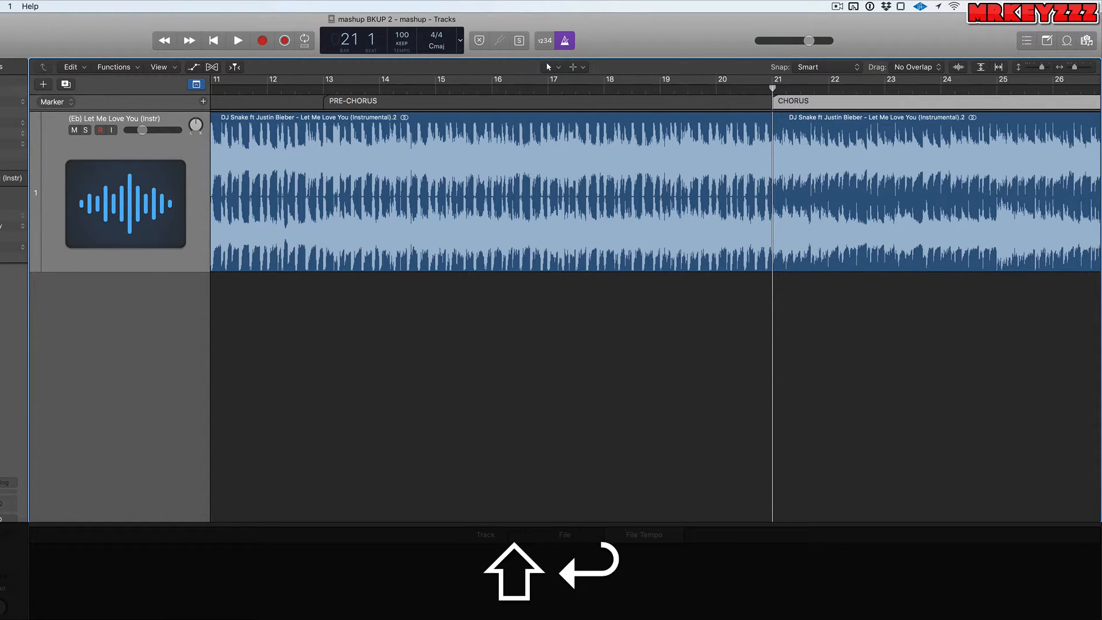
Play the instrumental from bar 21 to listen to the start of the chorus
scroll(454, 129, "right", 5)
key("space")
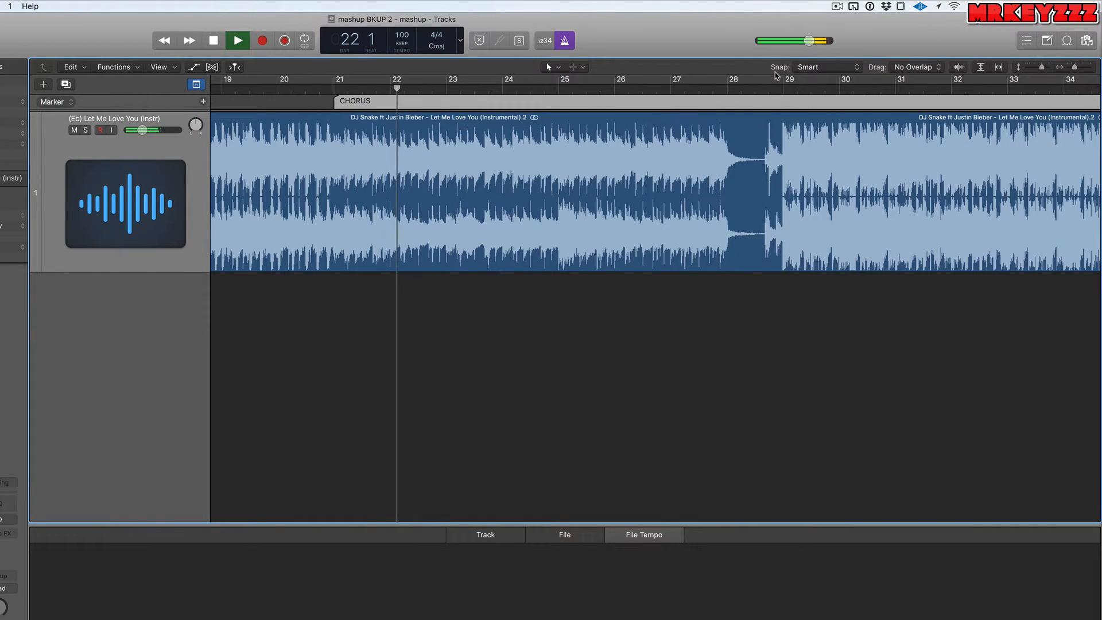
key("space")
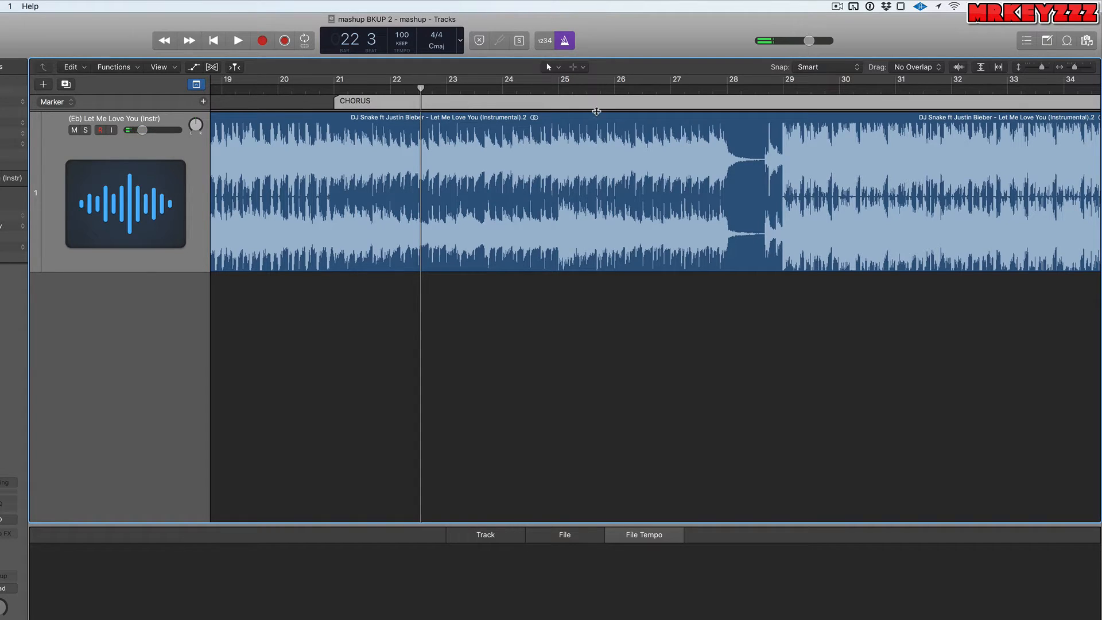
Add a marker at bar 29 and play the transition into it from bar 28
left_click(782, 91)
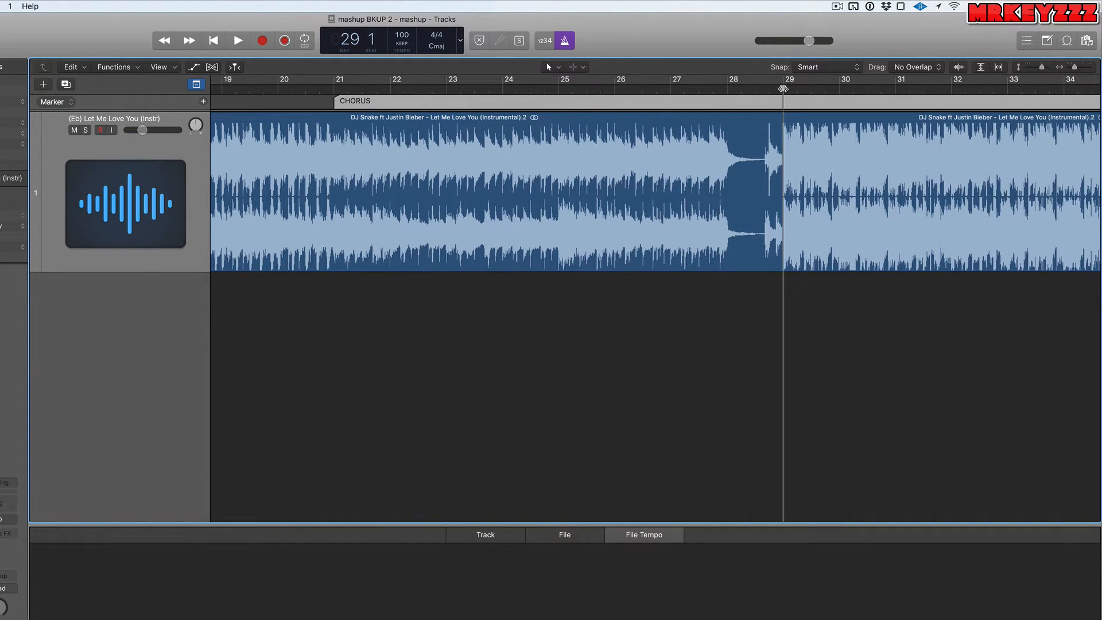
left_click(203, 102)
left_click_drag(768, 93, 727, 92)
key("space")
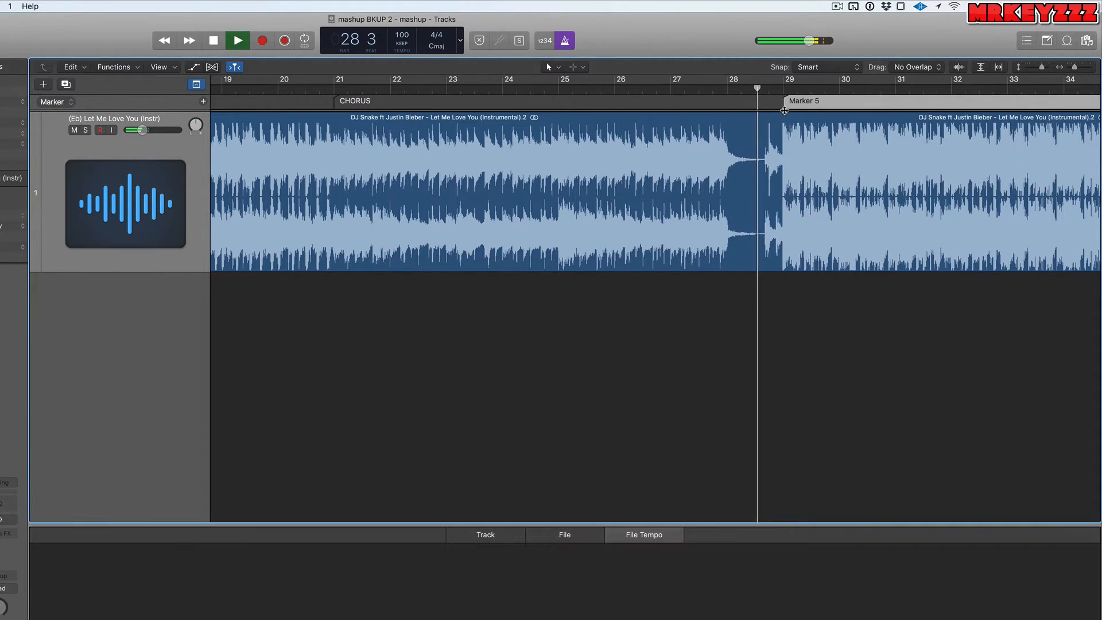
scroll(843, 176, "right", 5)
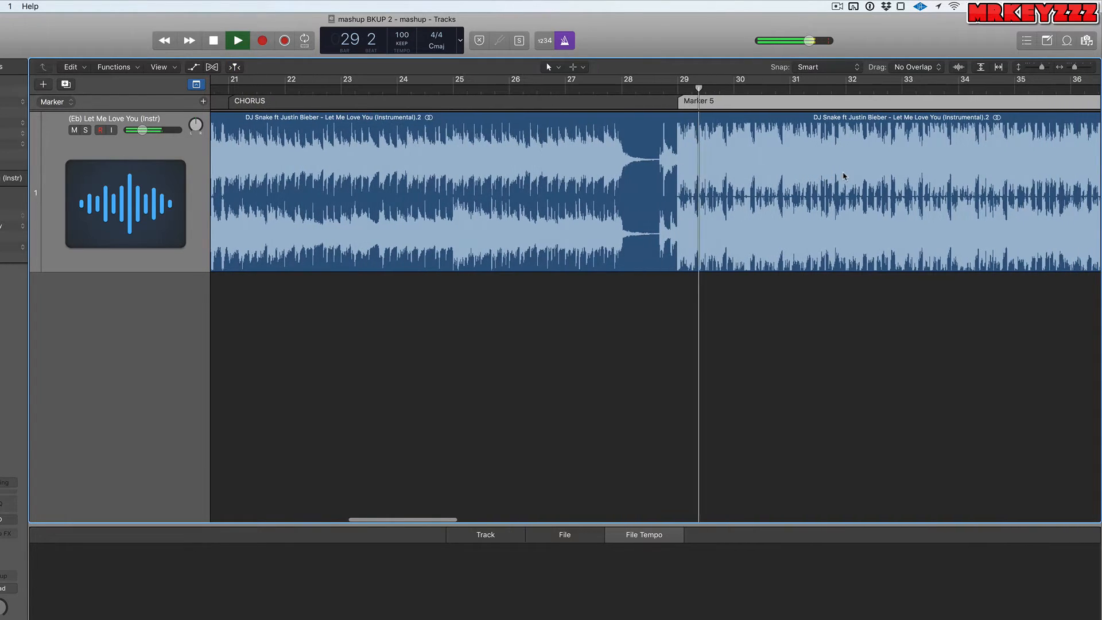
key("space")
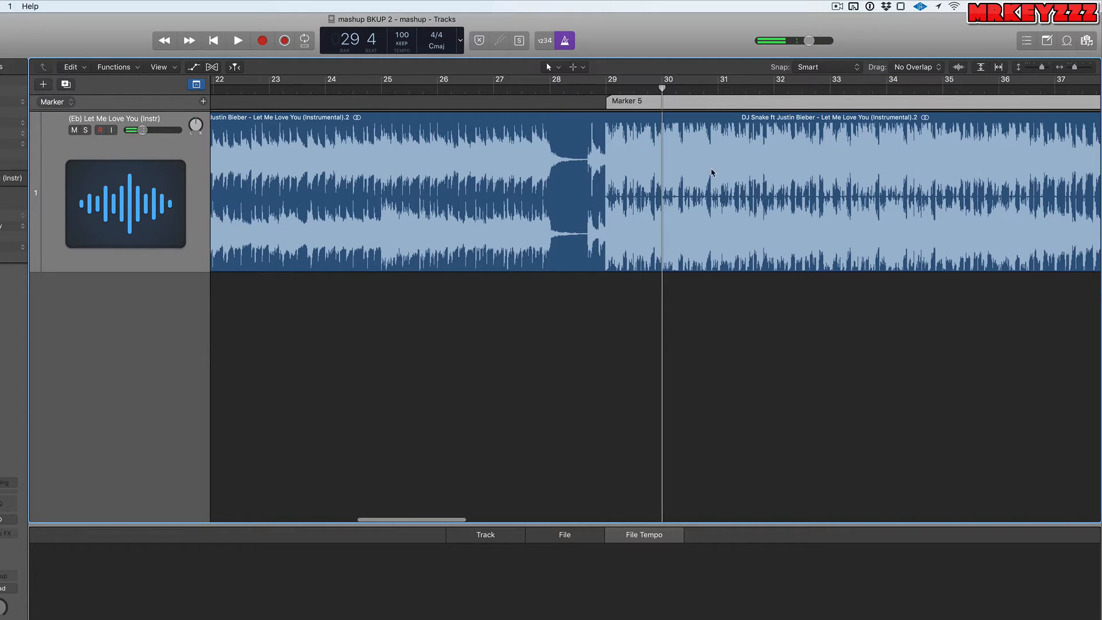
Rename the marker at bar 29 to TAG
scroll(626, 180, "left", 3)
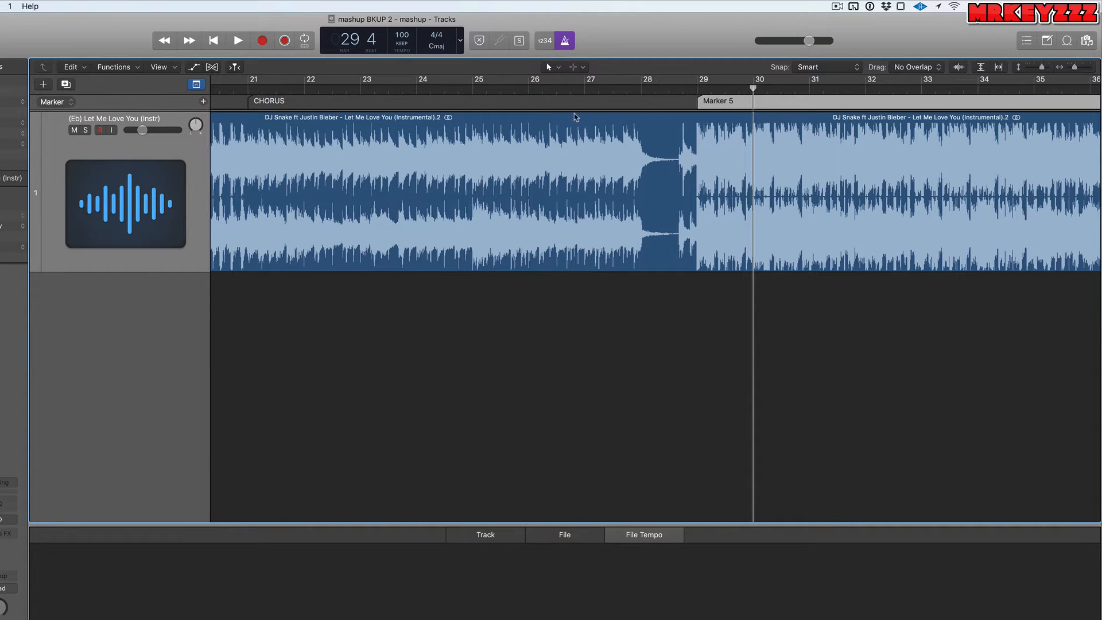
double_click(720, 102)
type("TAG")
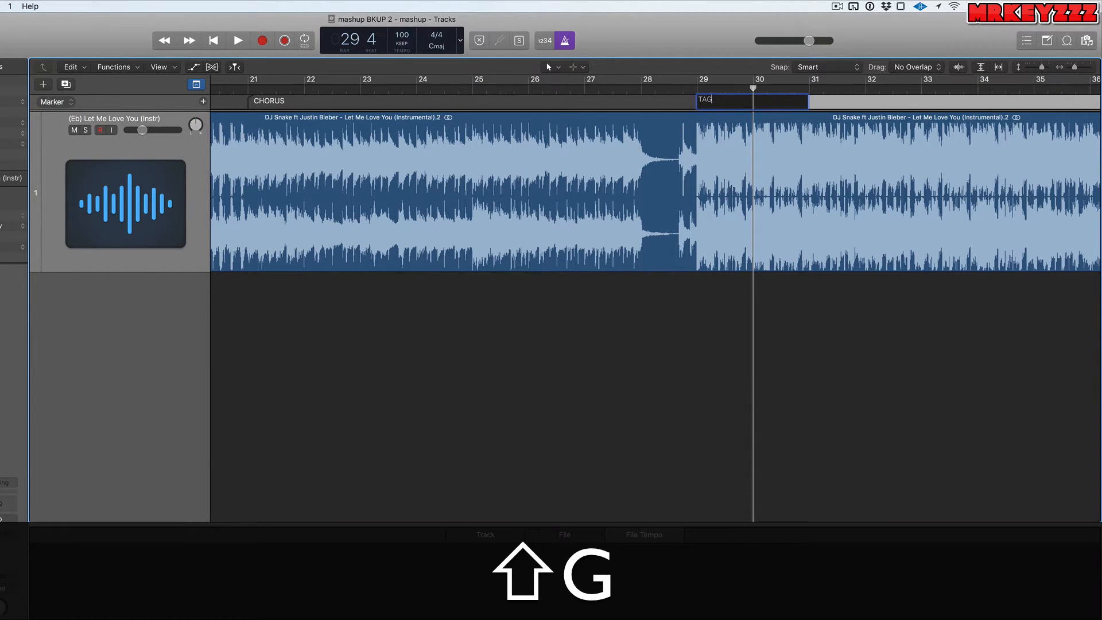
key("Return")
Play parts of the tag section up to just before bar 37 to hear where it ends
scroll(715, 103, "right", 5)
key("space")
key("space")
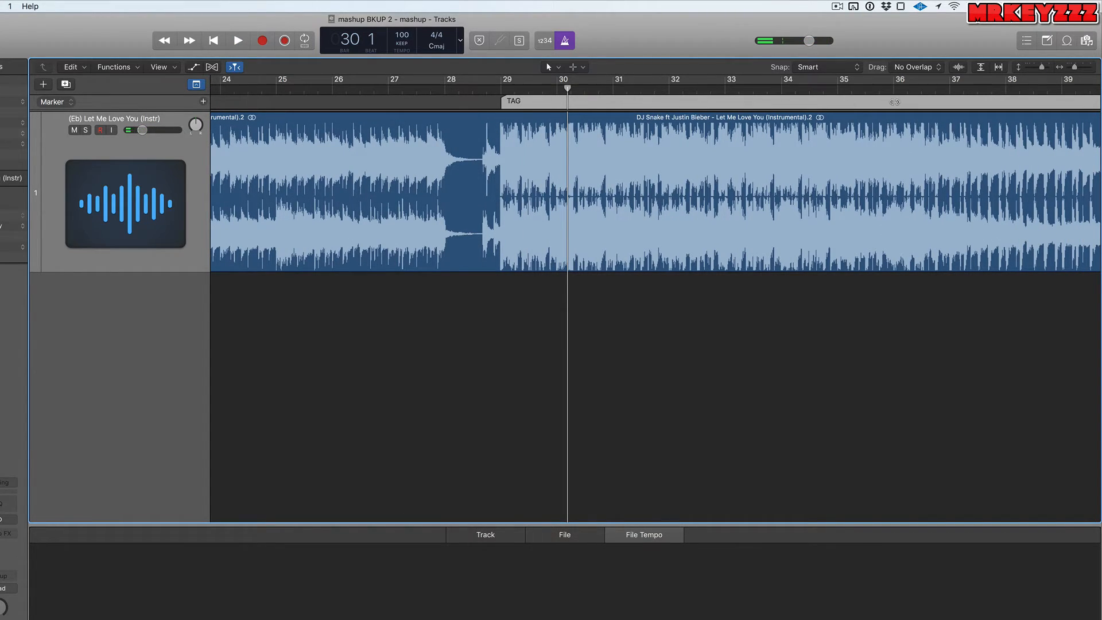
left_click(846, 90)
key("space")
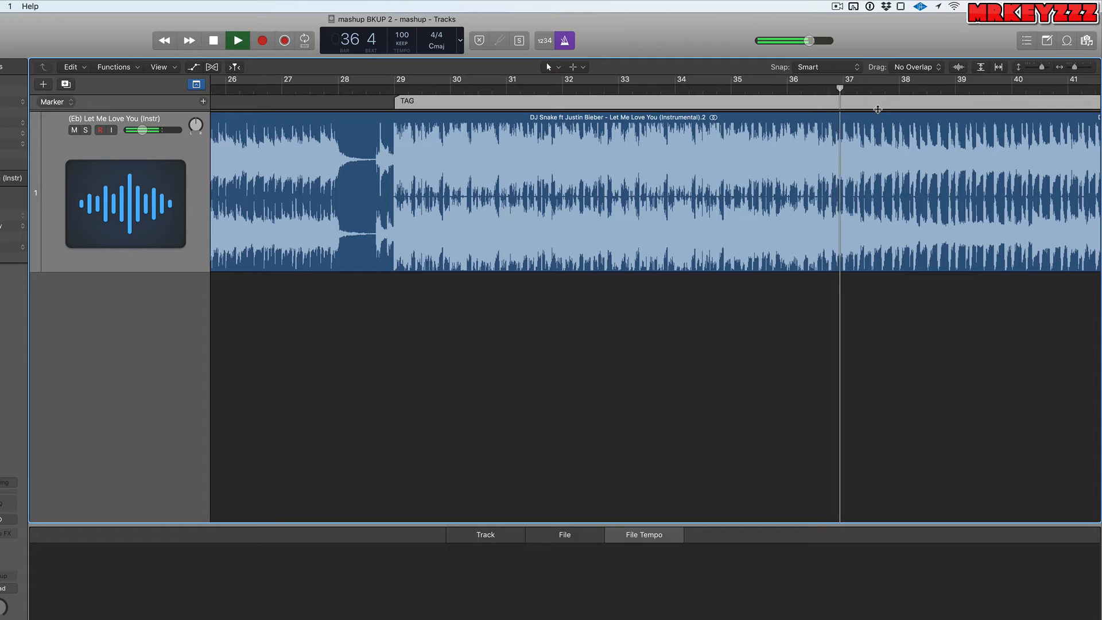
key("space")
Add a marker at bar 37, where the tag section ends
left_click(844, 90)
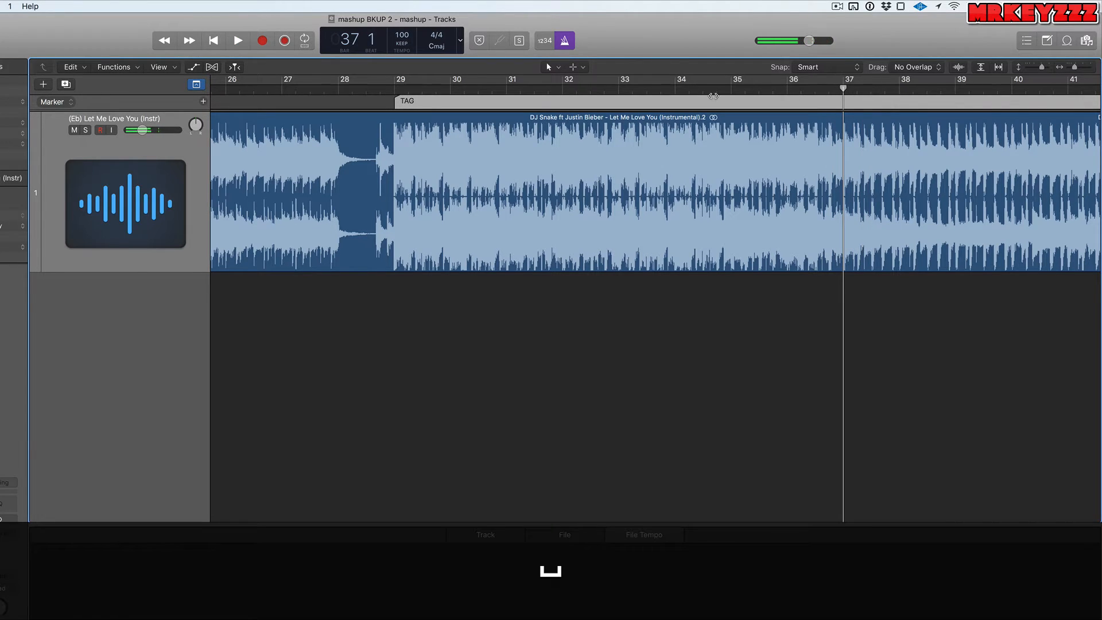
left_click(204, 102)
scroll(667, 194, "right", 6)
scroll(668, 195, "right", 2)
scroll(591, 186, "down", 5)
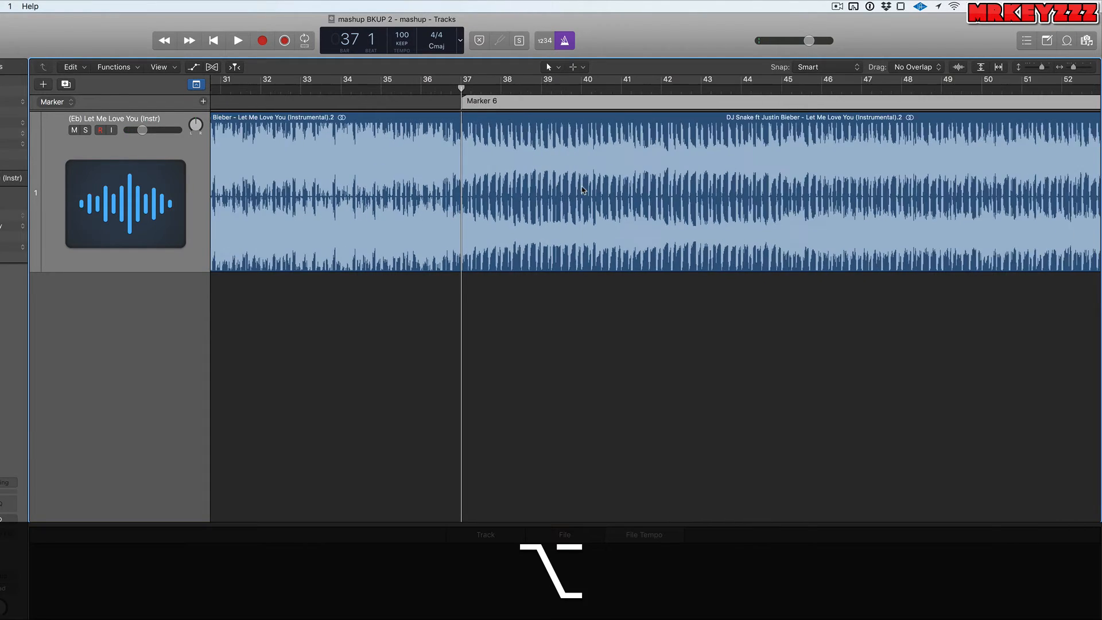
scroll(716, 212, "right", 10)
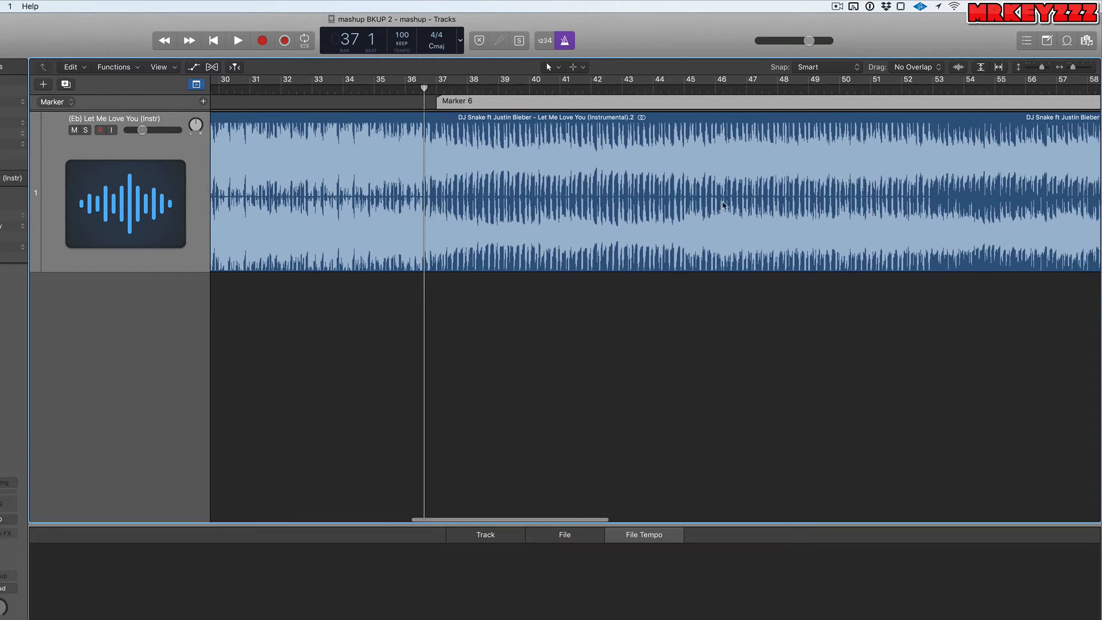
Review the section markers along the whole track from INTRO to OUTRO
scroll(720, 207, "left", 6)
scroll(723, 205, "left", 2)
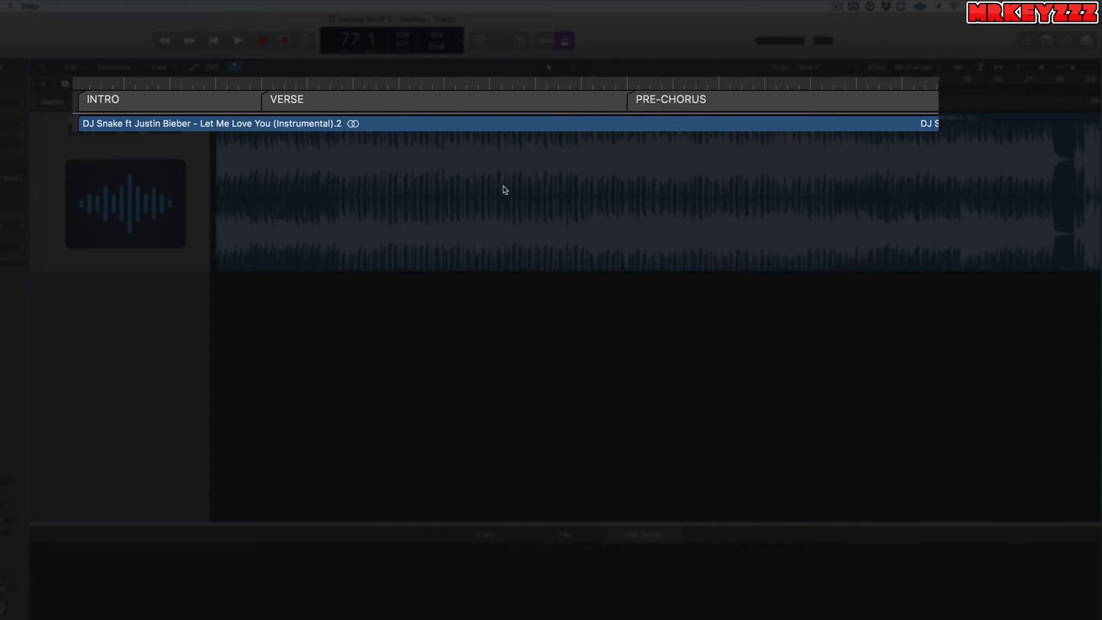
scroll(668, 191, "right", 15)
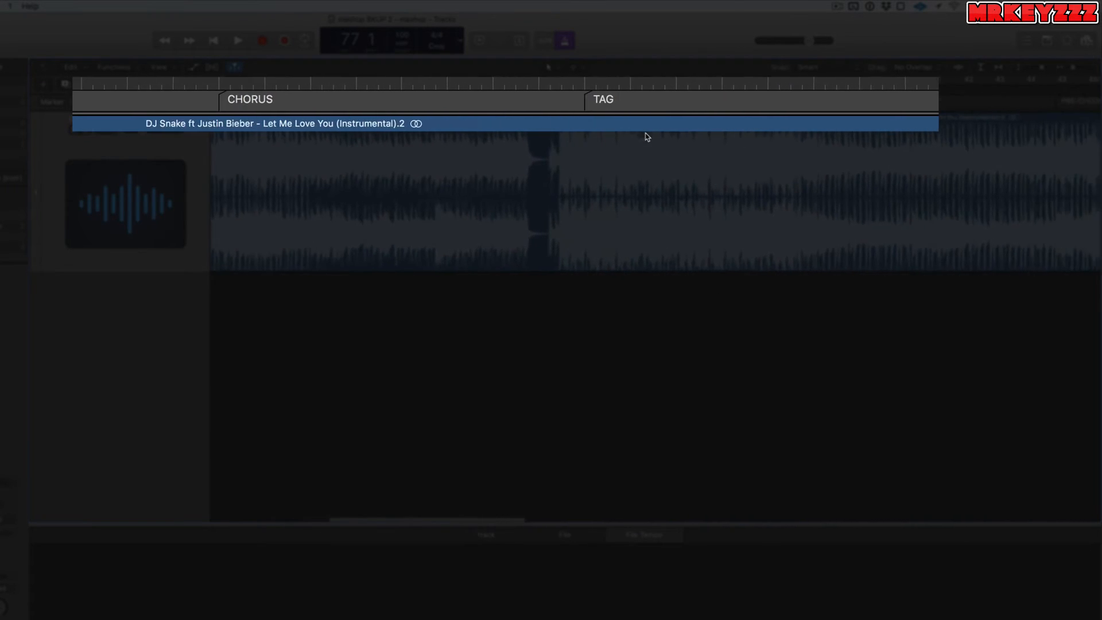
scroll(647, 136, "right", 10)
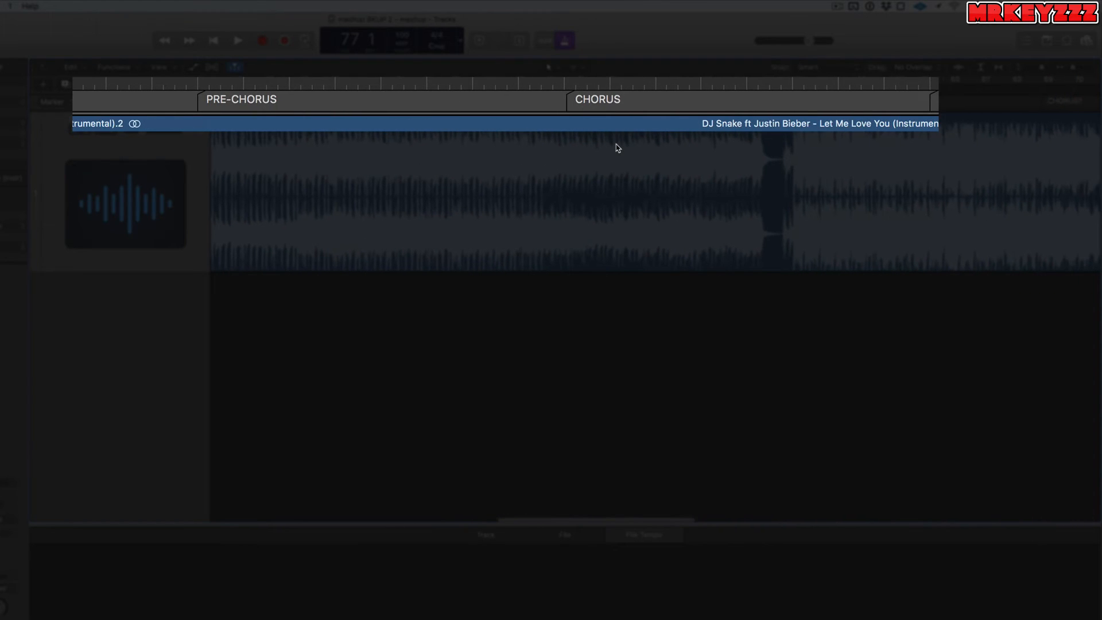
scroll(623, 180, "right", 15)
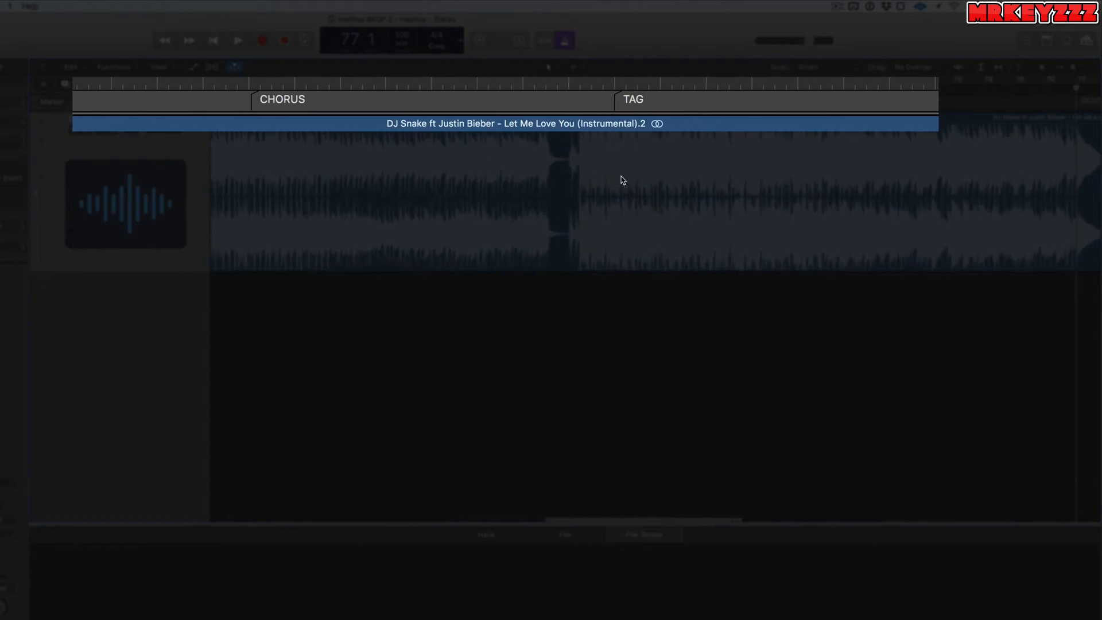
scroll(623, 180, "right", 5)
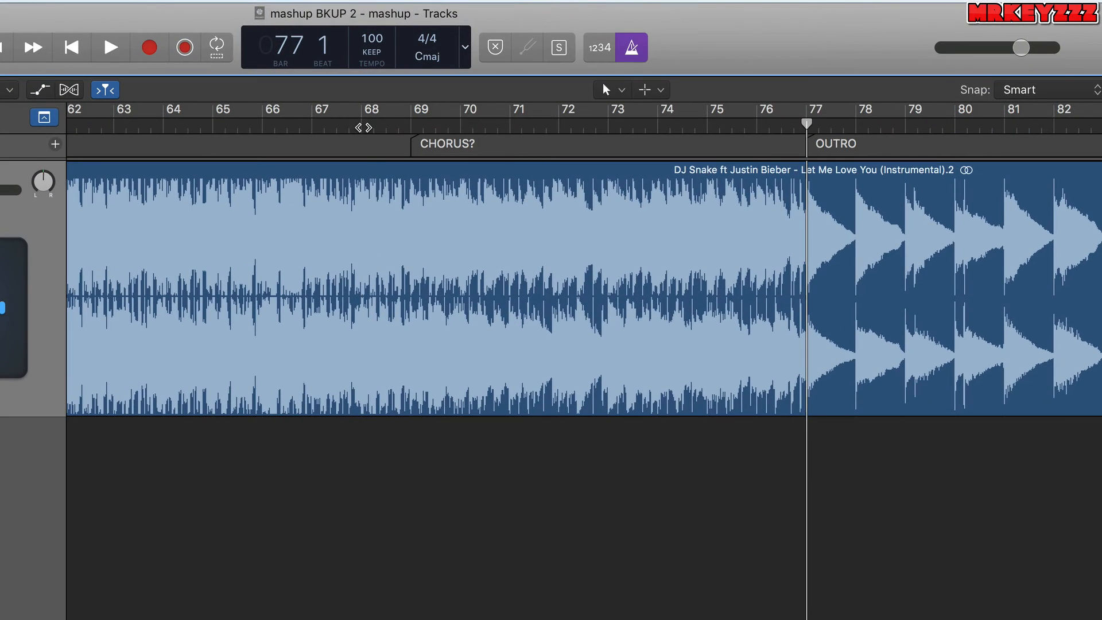
Play the instrumental from bar 68 to hear the section marked CHORUS?
left_click(362, 127)
key("space")
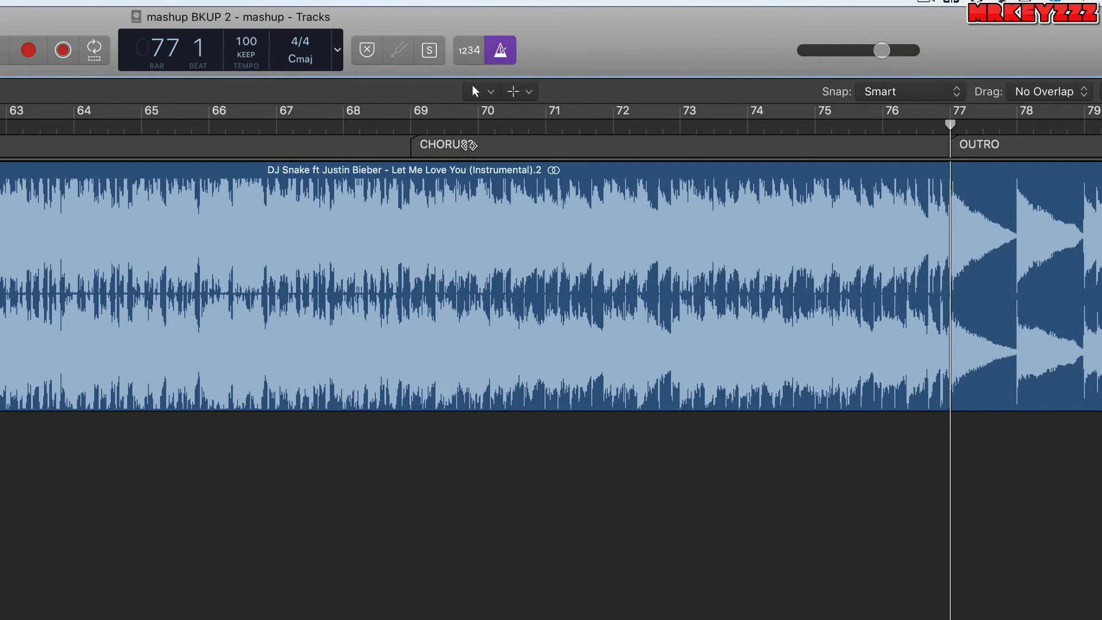
Examine the OUTRO and END sections and place the playhead at bar 85
scroll(469, 145, "right", 10)
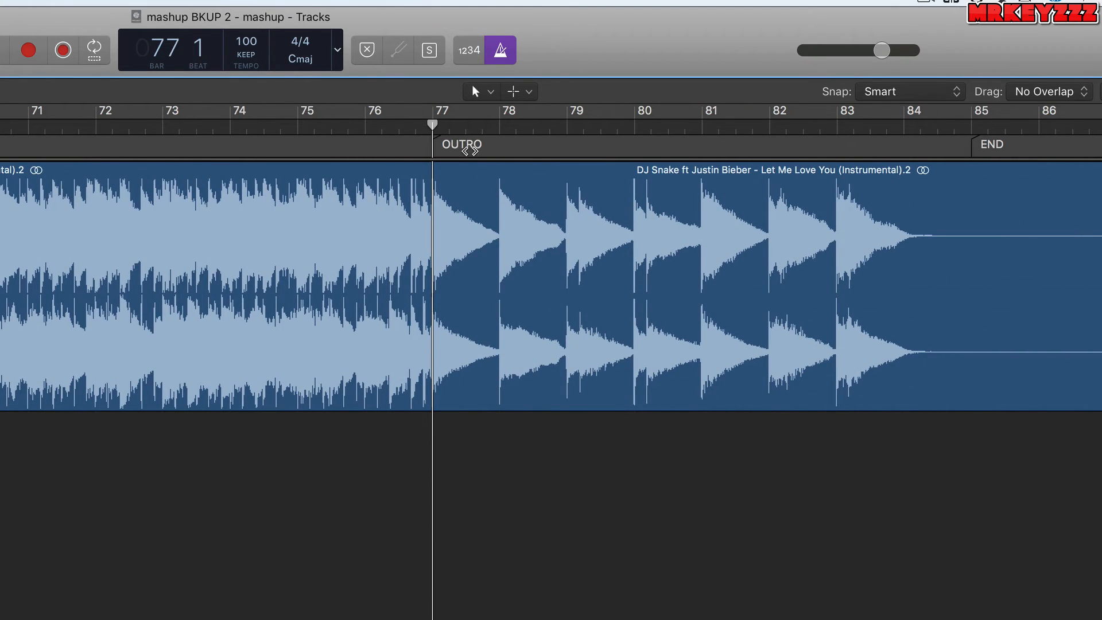
scroll(466, 170, "left", 2)
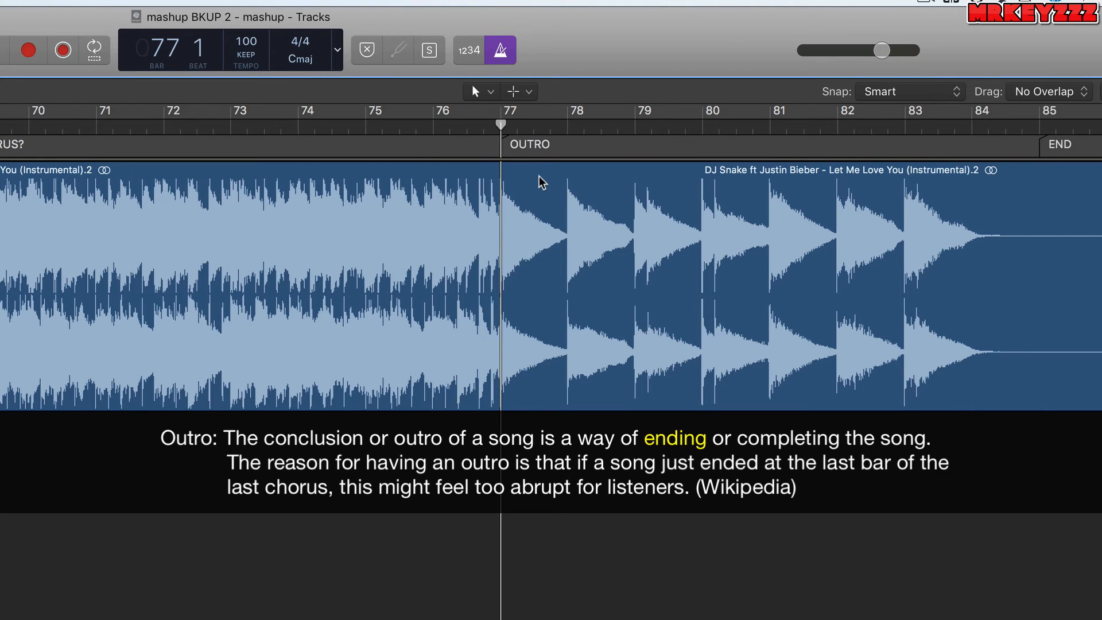
scroll(541, 182, "right", 6)
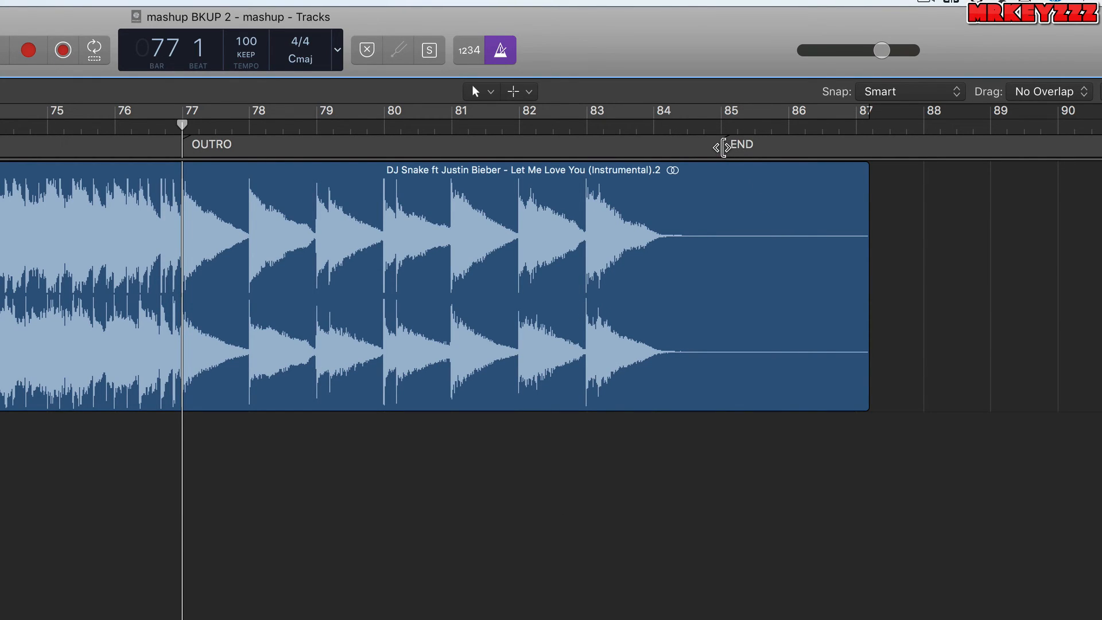
left_click(725, 124)
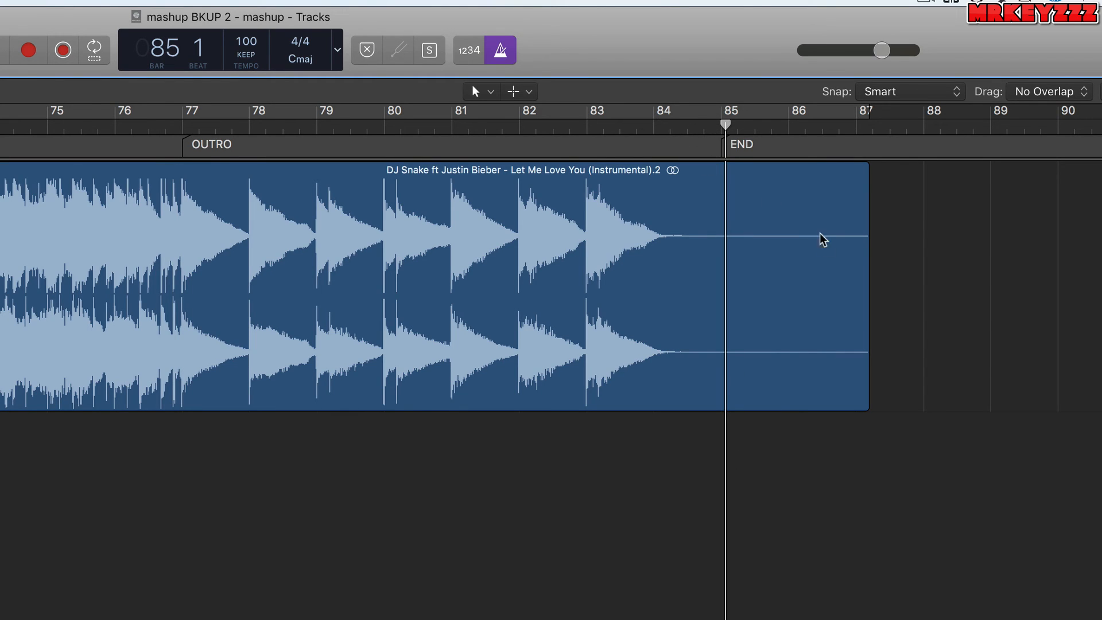